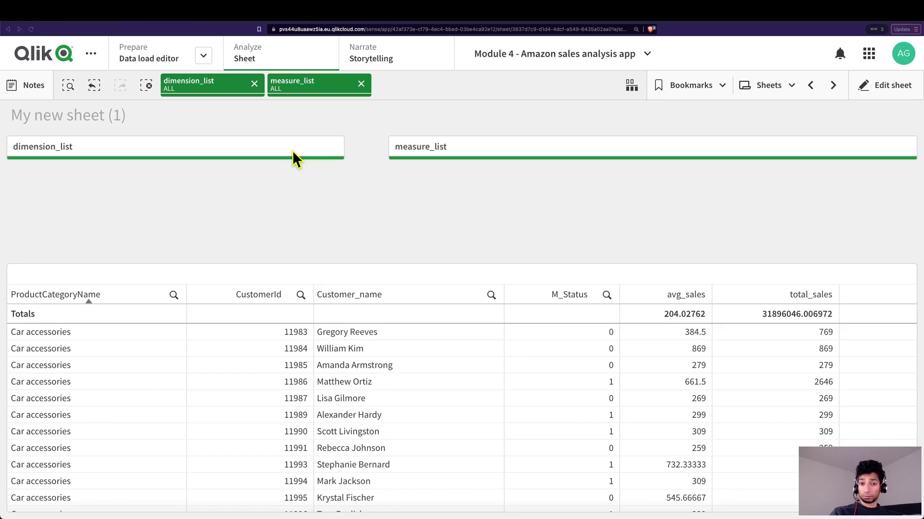
Reduce the dimension_list filter selection to CustomerID and Productname.
click(249, 155)
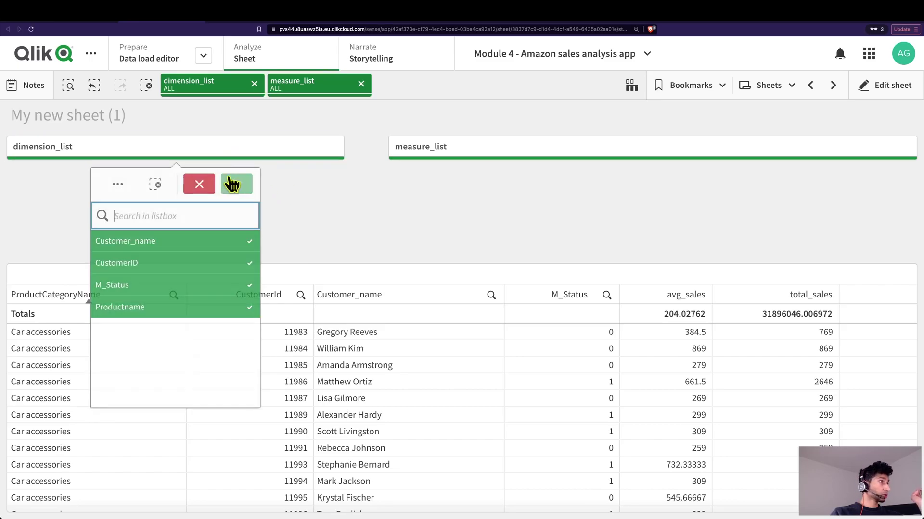
click(178, 240)
click(179, 263)
click(182, 285)
click(183, 285)
click(183, 281)
click(184, 262)
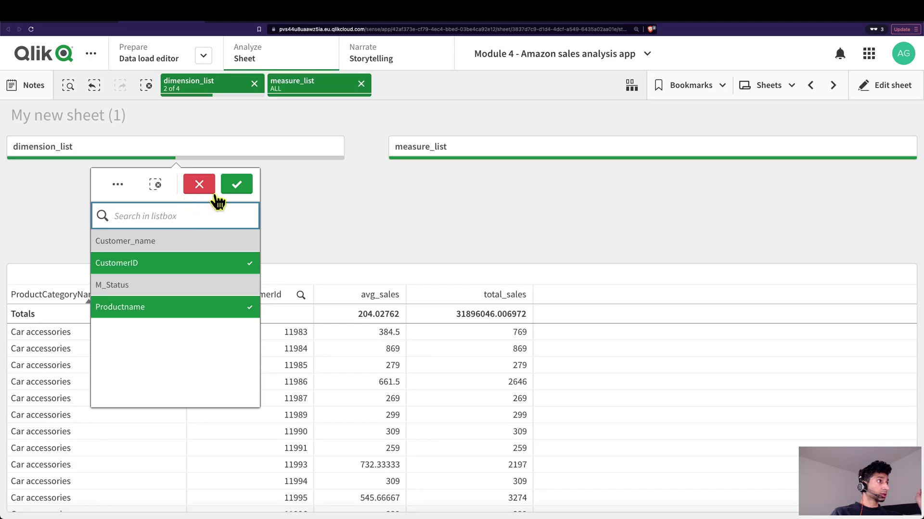
click(236, 184)
Clear the remaining selections in the dimension_list filter.
click(196, 148)
click(217, 241)
click(214, 264)
click(236, 185)
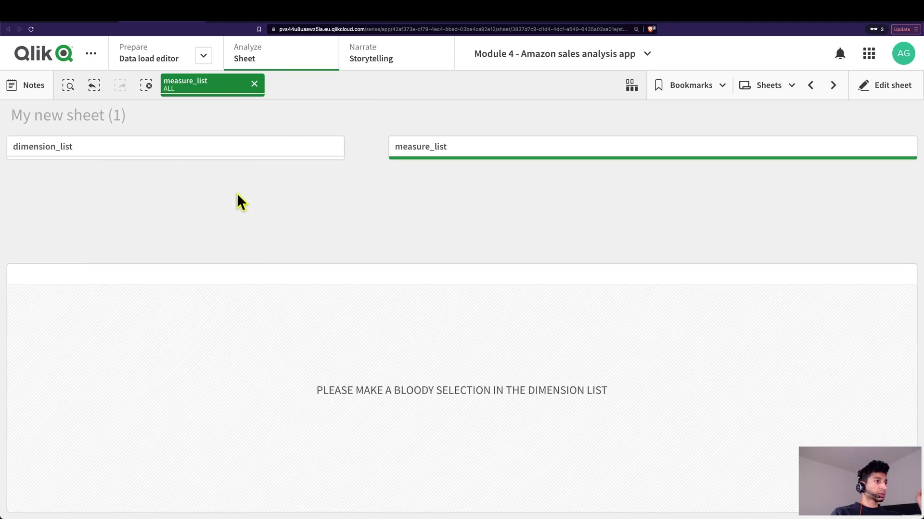
Select Customer_name, CustomerID, M_Status and Productname in the dimension_list filter.
click(237, 153)
click(221, 241)
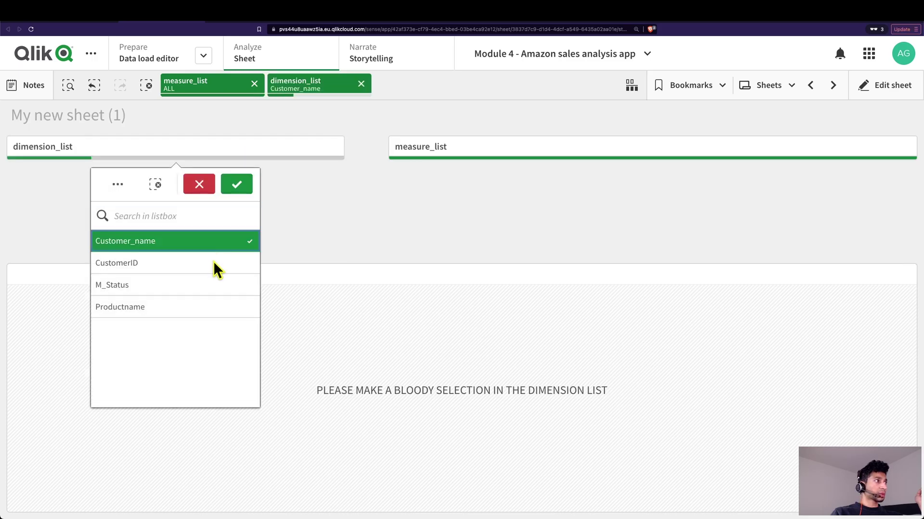
click(213, 263)
click(214, 285)
click(215, 307)
click(236, 184)
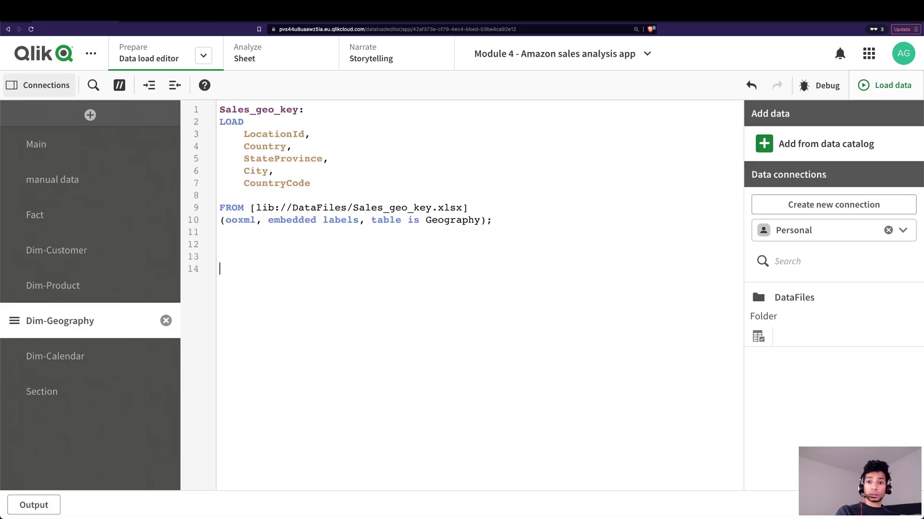
Below the Sales_geo_key load in the Dim-Geography script, write a list_dimension table with an empty "load * Inline []" statement.
text(list_dimension:)
key(Return)
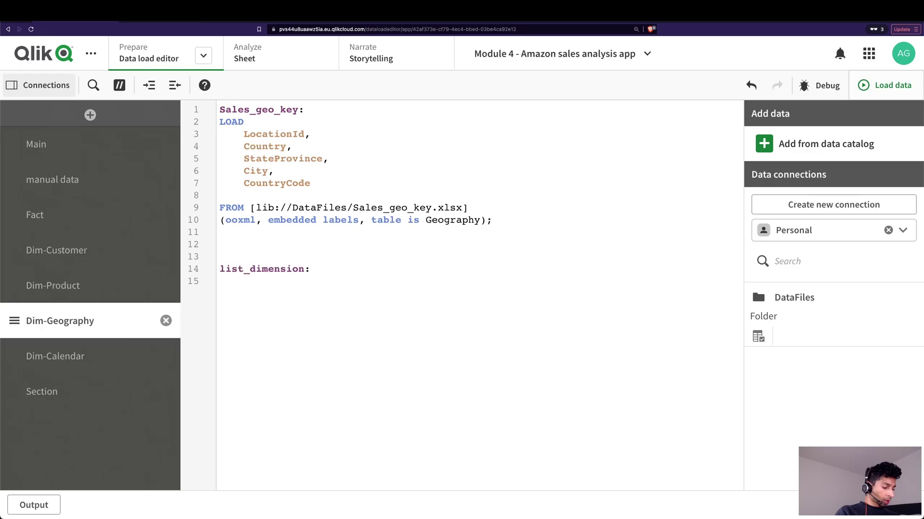
text(load * Inline )
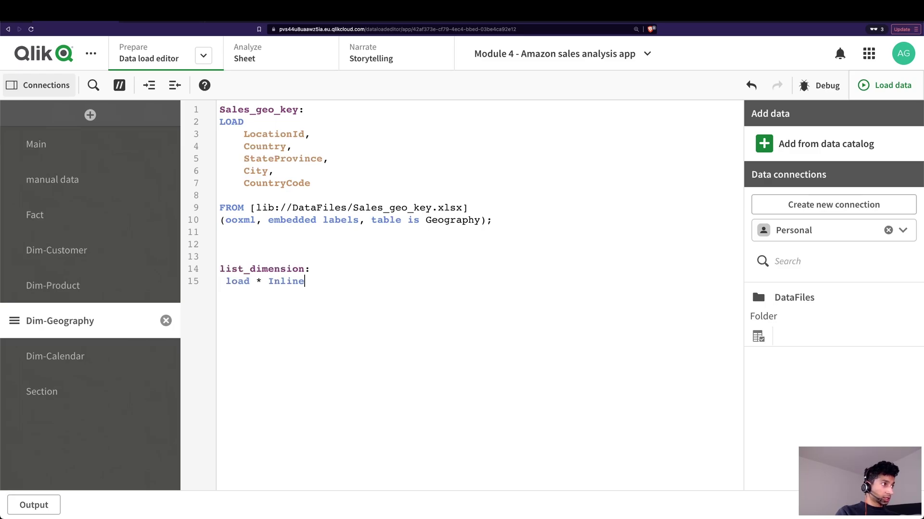
text([];)
Open up blank lines between the inline brackets and enter dimension_list as the field header.
key(Left)
key(Left)
key(Return)
key(Return)
key(Return)
key(Return)
key(Up)
key(Up)
key(Up)
key(Up)
text(dimension_list)
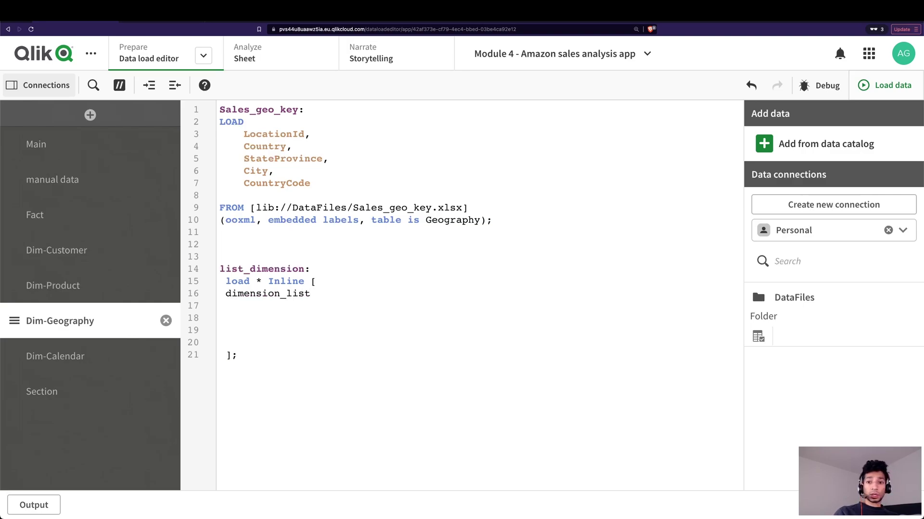
Check the Dim-Product and Dim-Customer scripts, and add CustomerId and CustomerName as values under the dimension_list header.
click(225, 306)
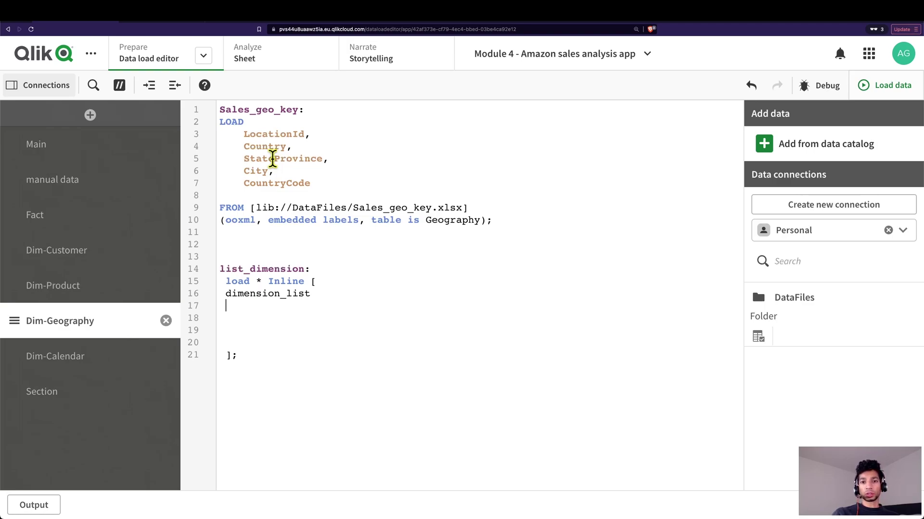
key(Return)
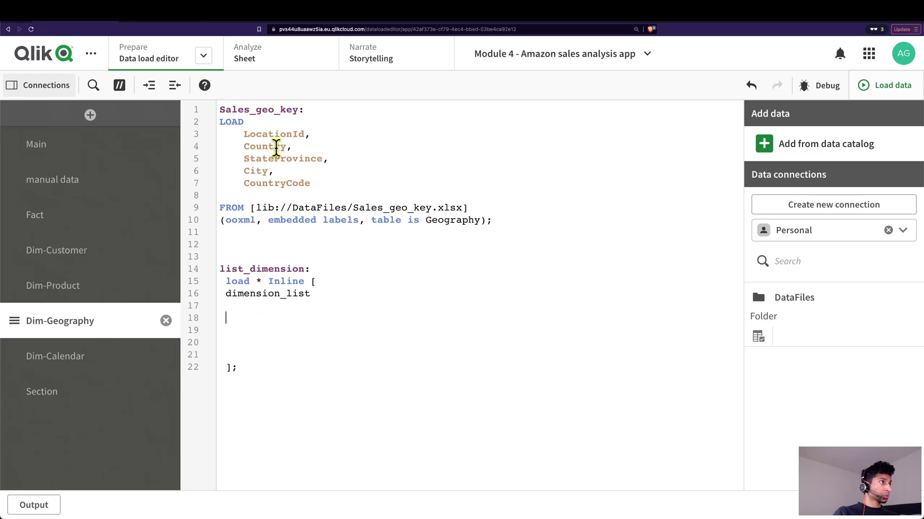
click(86, 287)
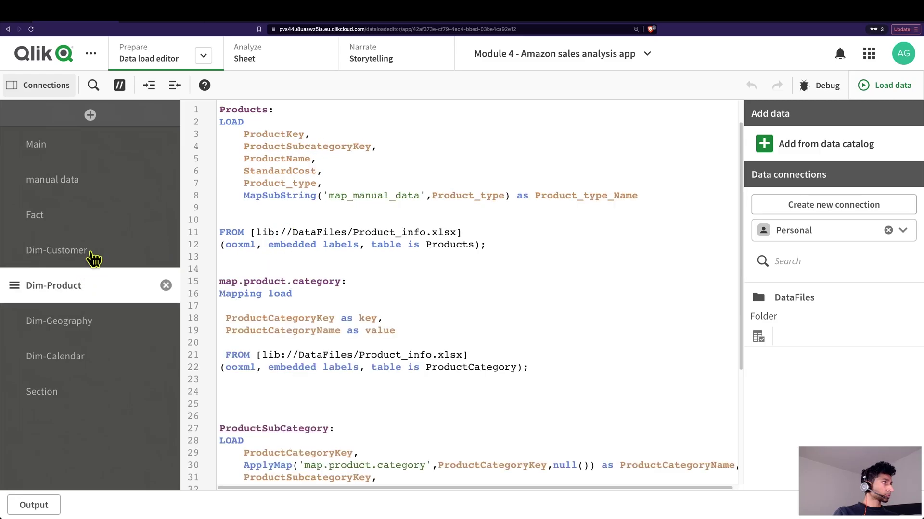
click(89, 253)
click(59, 321)
text(CustomerId)
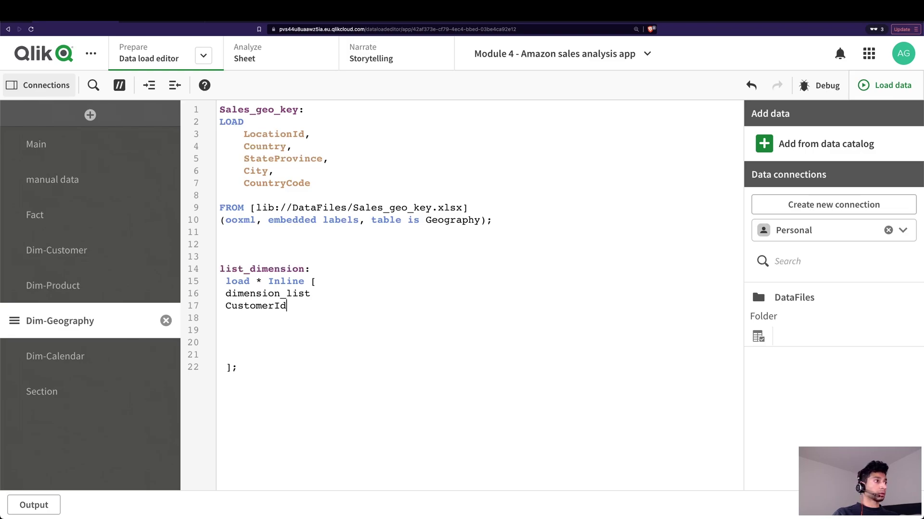
key(Return)
text(Customer)
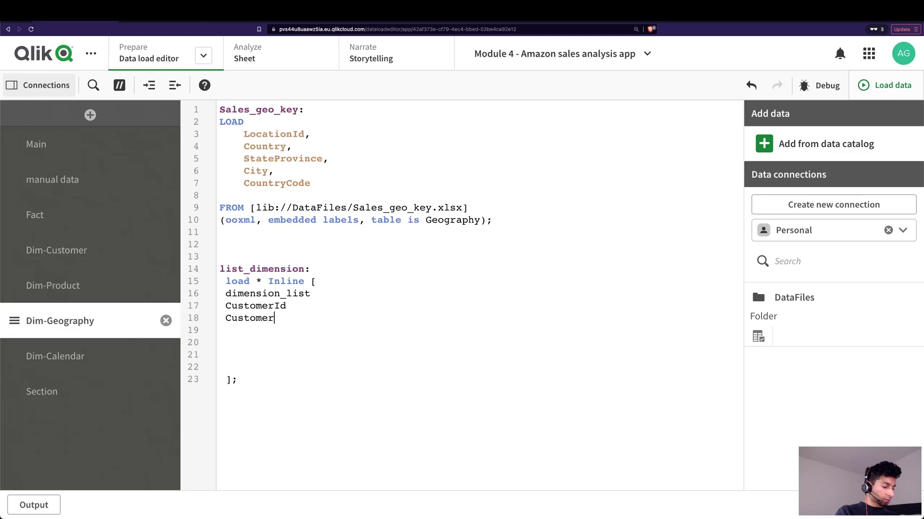
text(Name)
Add ProductName and Country to the inline list and remove the surplus blank lines before the closing bracket.
key(Return)
text(Product Name)
key(Return)
text(Country)
click(246, 388)
key(BackSpace)
key(BackSpace)
key(BackSpace)
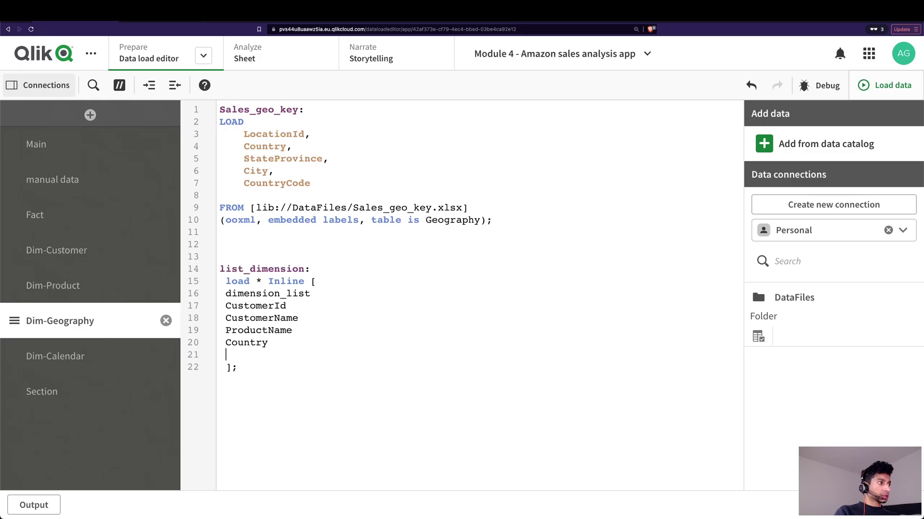
Load the data and preview the list_dimension table in the data model viewer, moving it clear of the other tables.
click(866, 87)
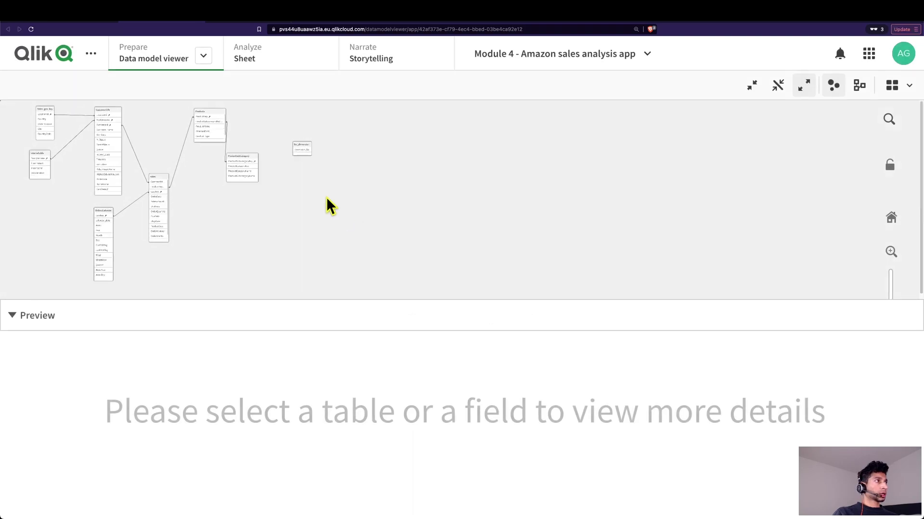
click(309, 149)
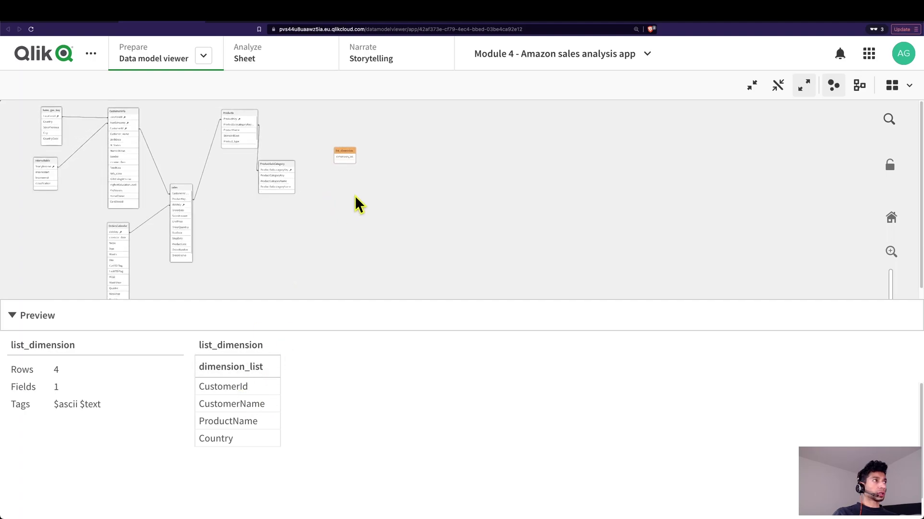
drag(396, 159, 454, 149)
click(221, 159)
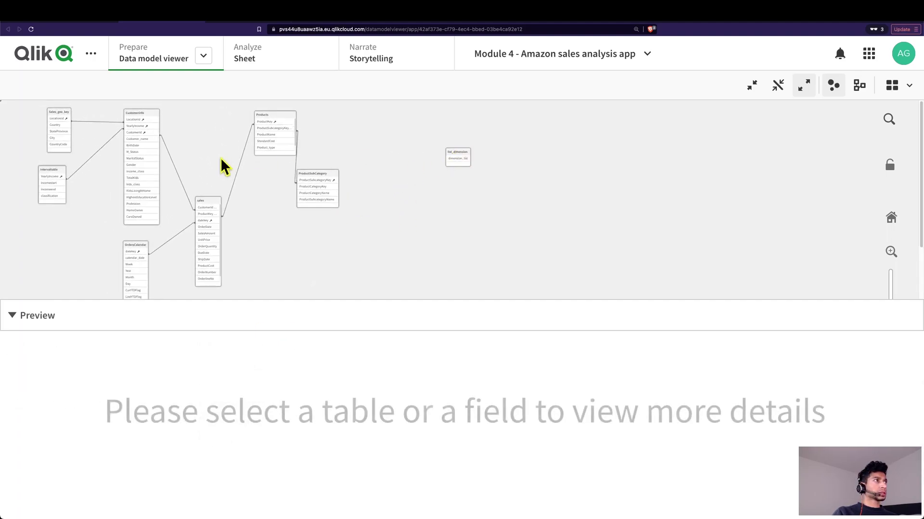
click(463, 155)
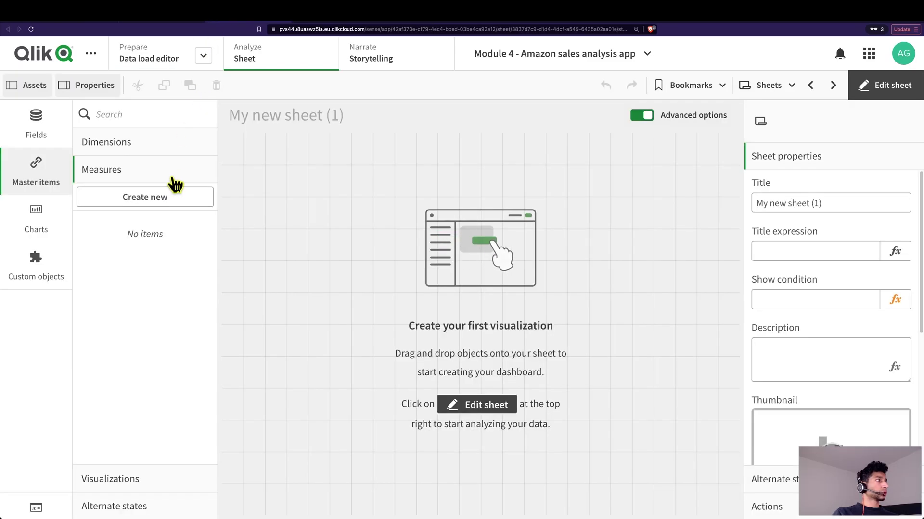
Add an empty table to the lower part of the sheet and an 11 x 2 cell filter pane above it.
click(36, 219)
scroll(154, 303, down, 5)
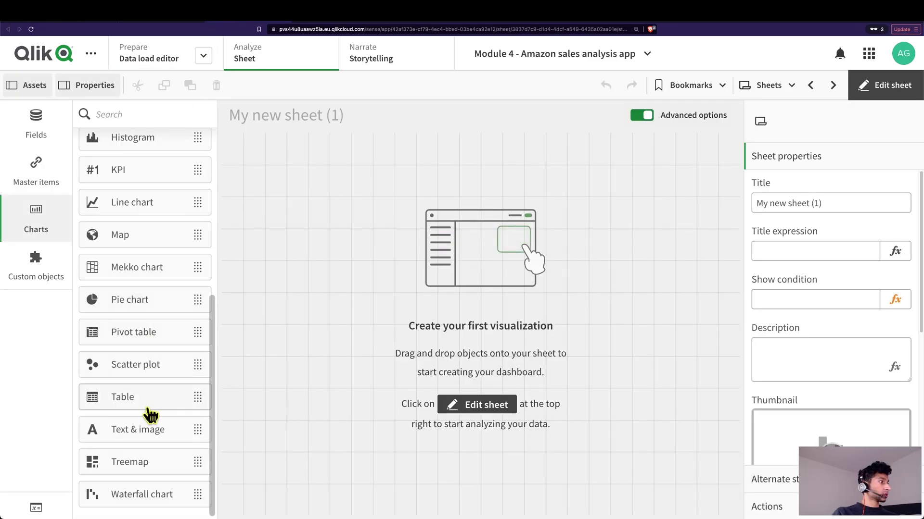
drag(146, 412, 336, 346)
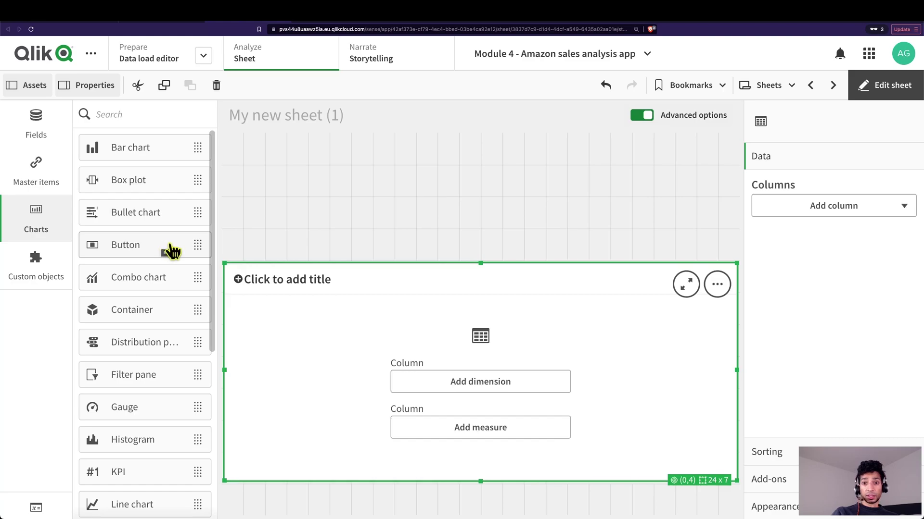
drag(194, 373, 417, 248)
drag(481, 259, 466, 203)
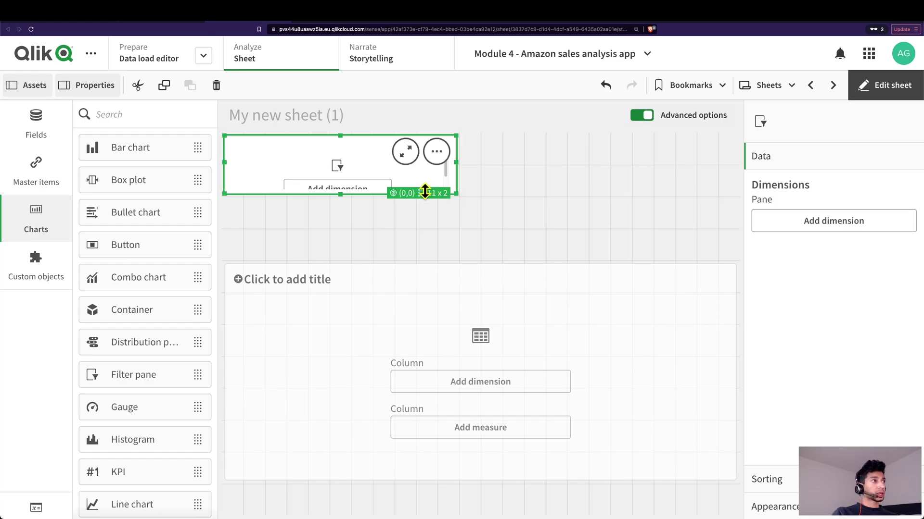
Check the inline field and its values in the load script, and assign dimension_list as the filter pane's dimension.
click(364, 189)
click(166, 48)
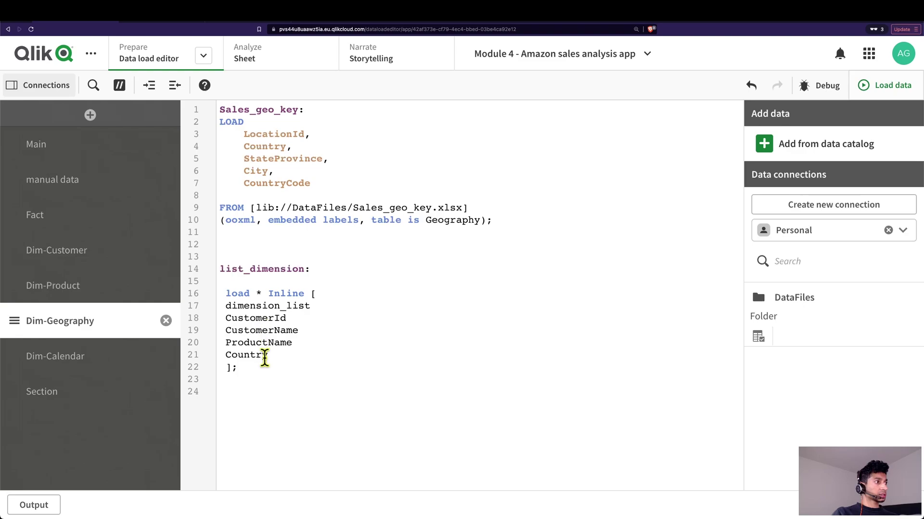
drag(338, 302, 228, 306)
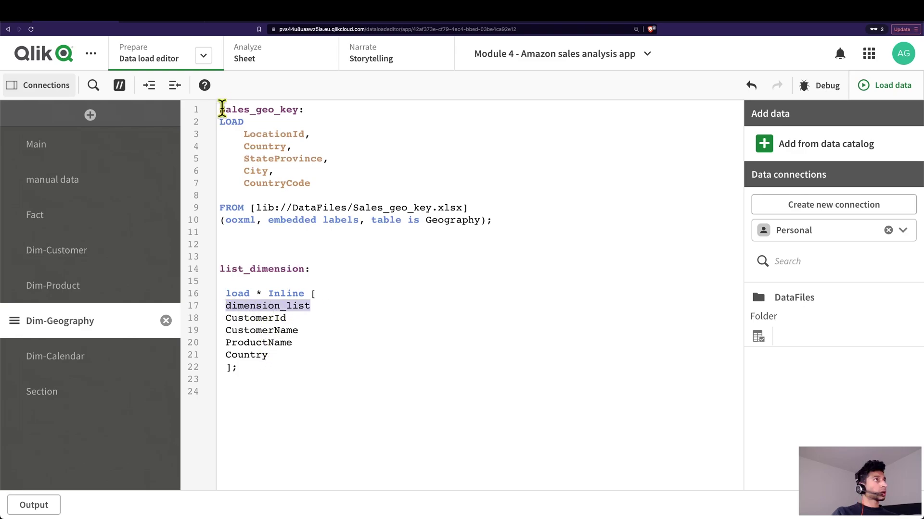
drag(221, 317, 272, 357)
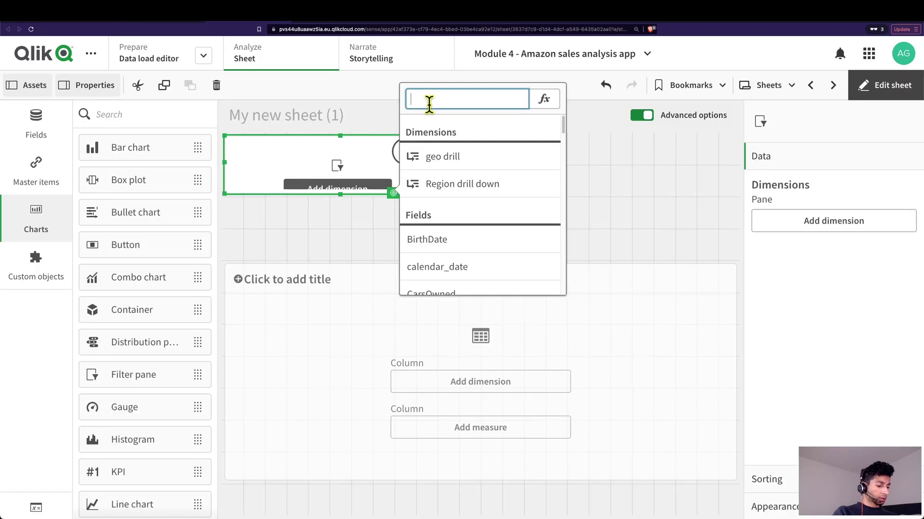
text(dim)
key(Down)
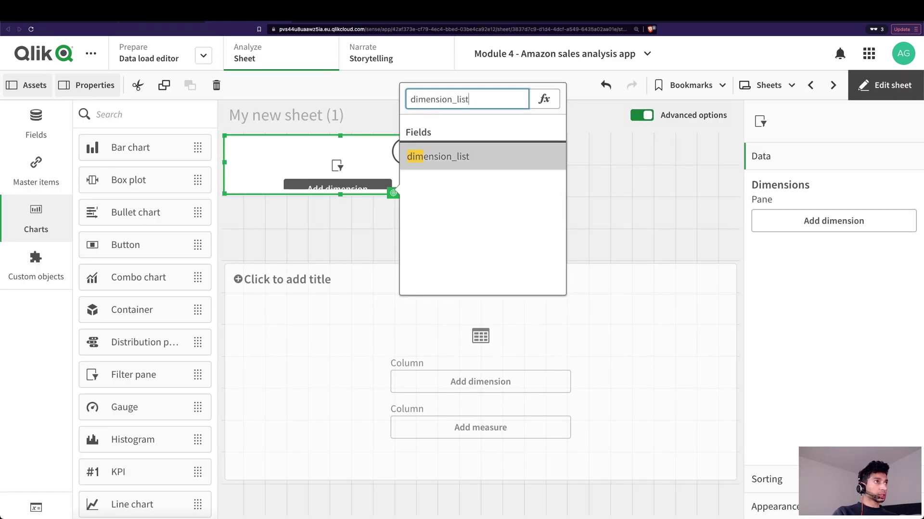
key(Return)
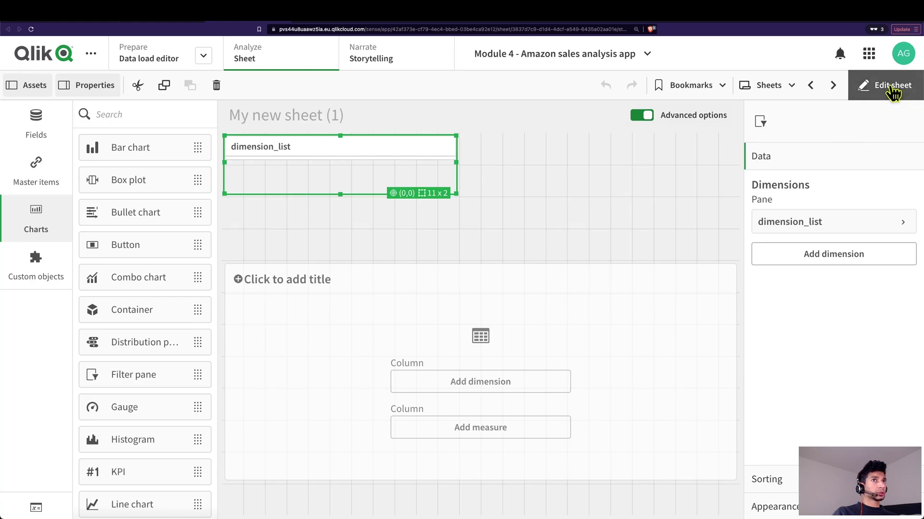
Leave sheet editing and examine the values offered by the dimension_list filter.
click(893, 85)
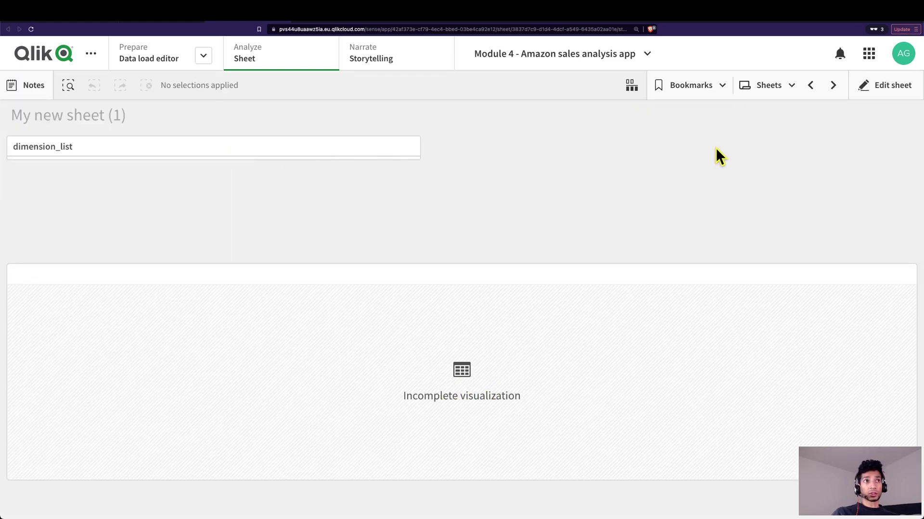
click(890, 87)
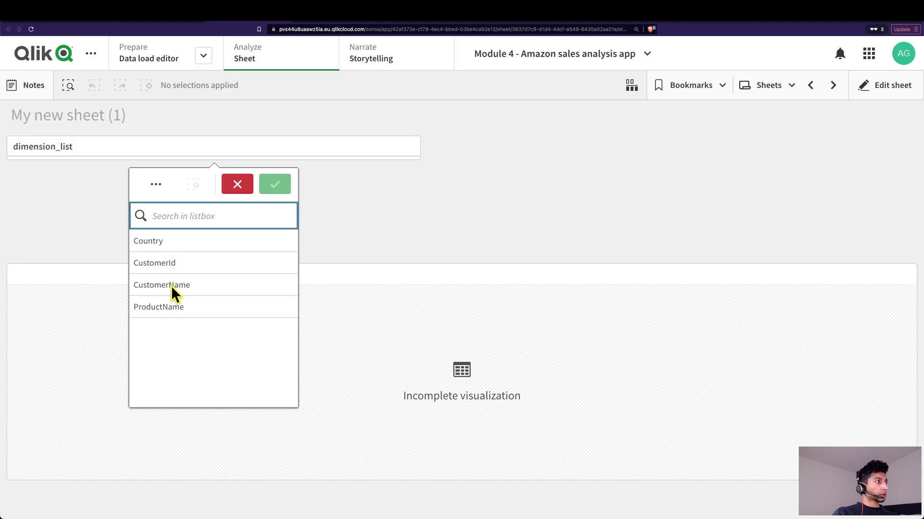
click(432, 154)
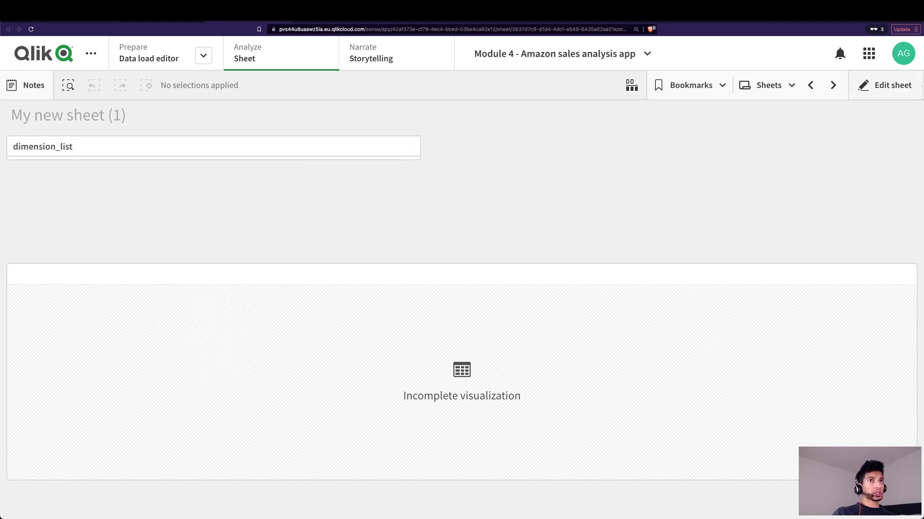
Edit the sheet again and add CustomerId and Customer_name as columns of the empty table.
click(879, 91)
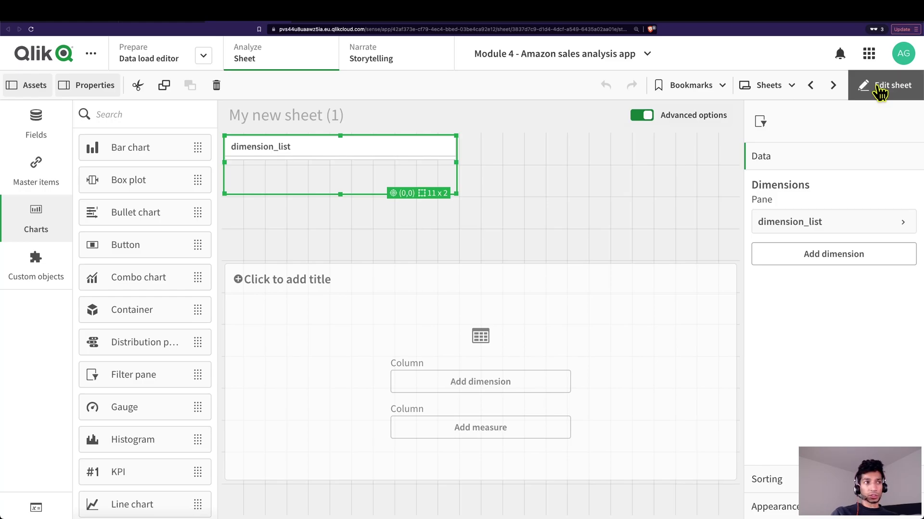
click(618, 315)
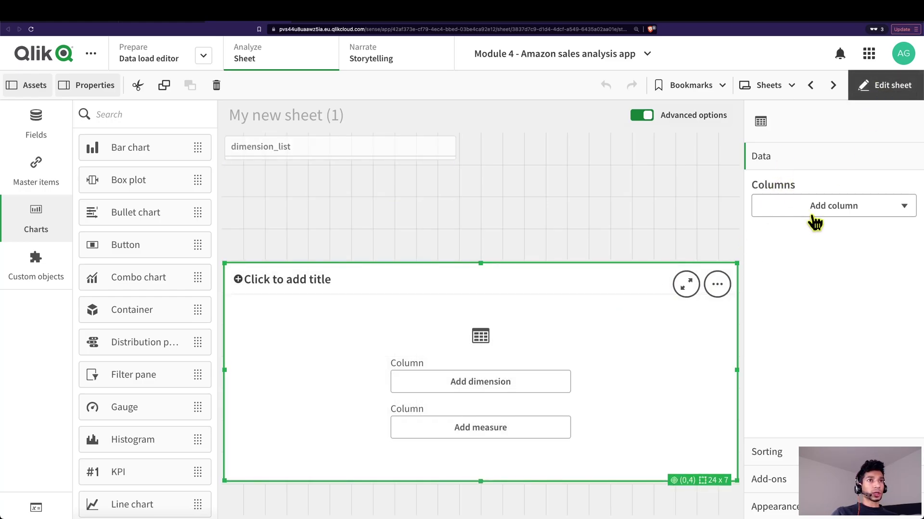
click(806, 211)
text(cu)
key(Down)
key(Down)
key(Down)
key(Return)
click(825, 239)
text(cus)
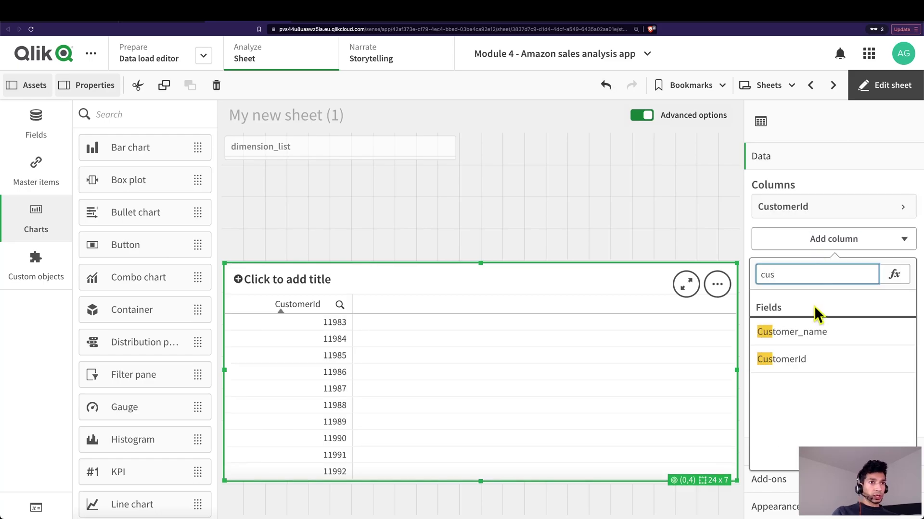
click(808, 341)
Add ProductName and Country as further columns of the table.
click(832, 270)
text(prod)
click(824, 423)
click(834, 304)
text(coun)
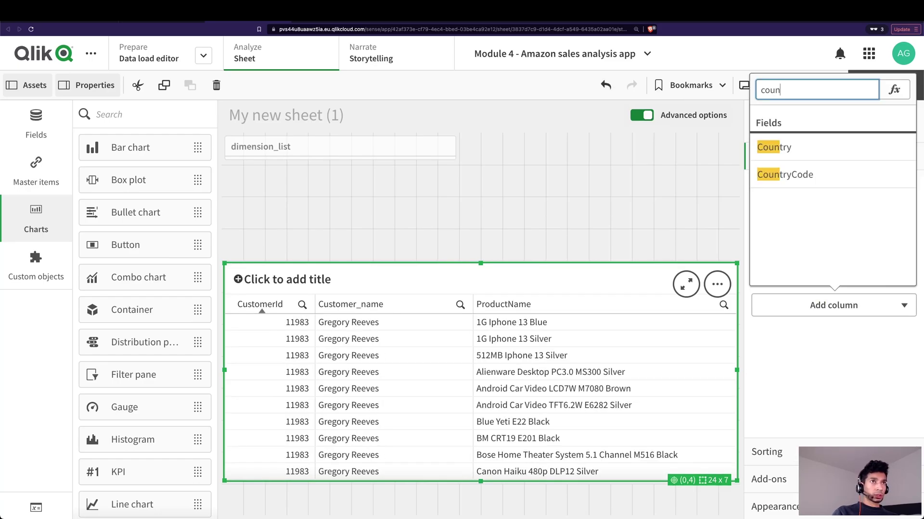
key(Return)
Leave sheet editing and try out selections in the dimension_list filter, confirming with only ProductName selected.
key(ctrl+e)
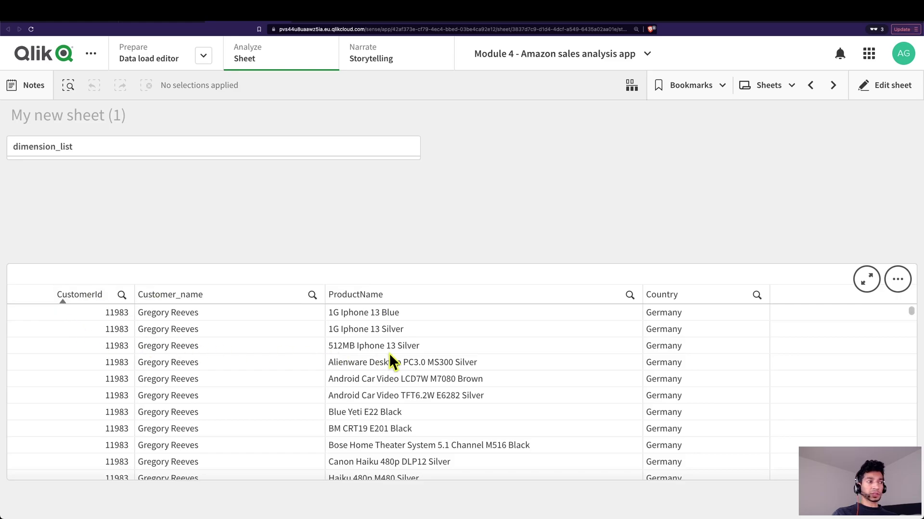
click(206, 158)
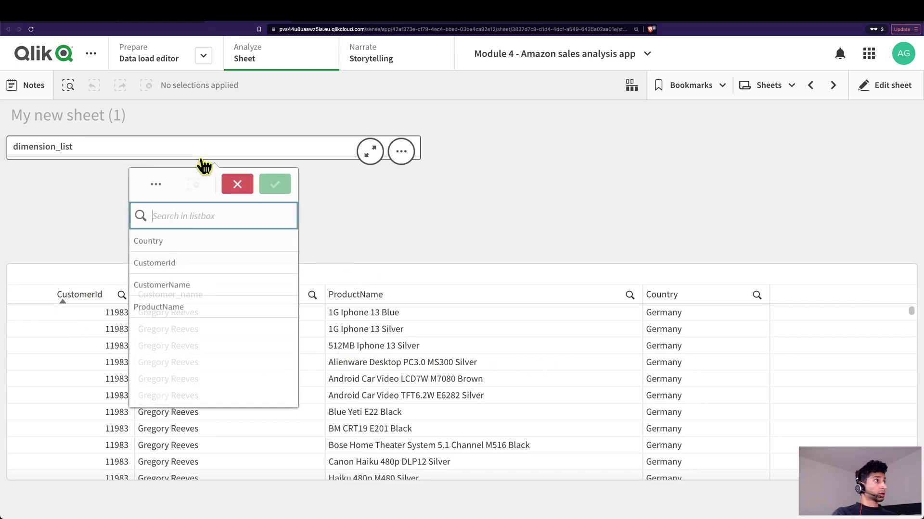
drag(181, 238, 189, 300)
click(195, 284)
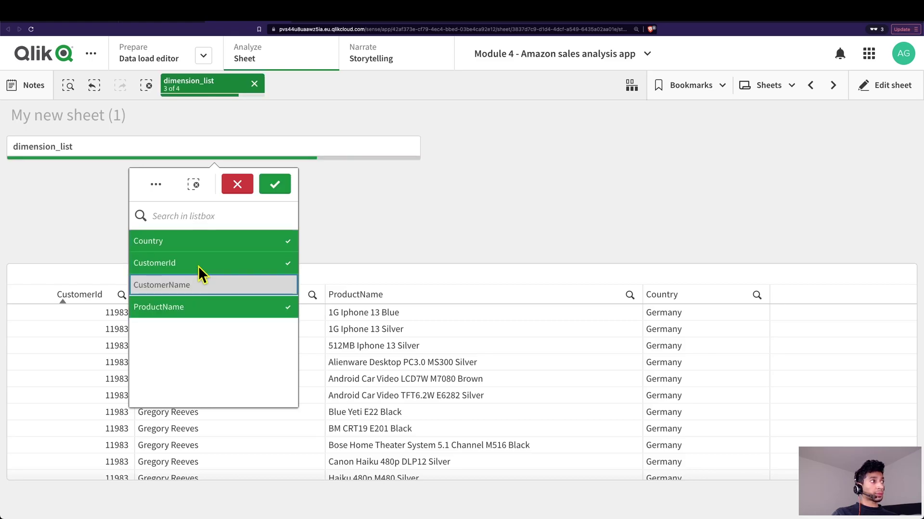
drag(198, 268, 203, 251)
click(274, 187)
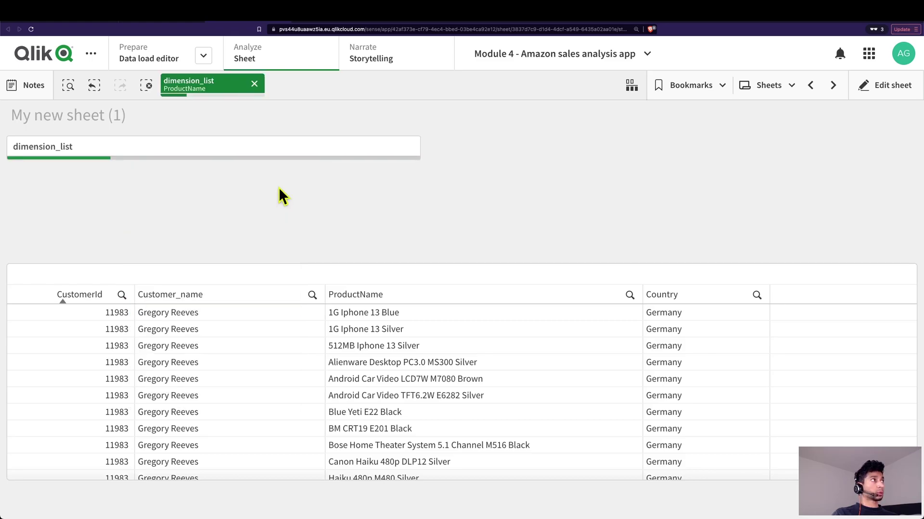
Check the dimension_list values in the data model, clear the filter's selection on the sheet and view its value list again.
click(158, 48)
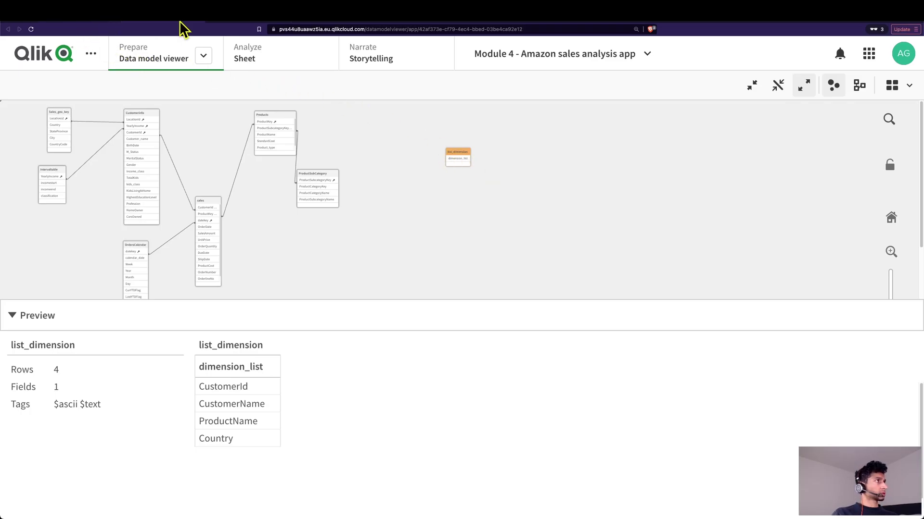
key(super+bracketleft)
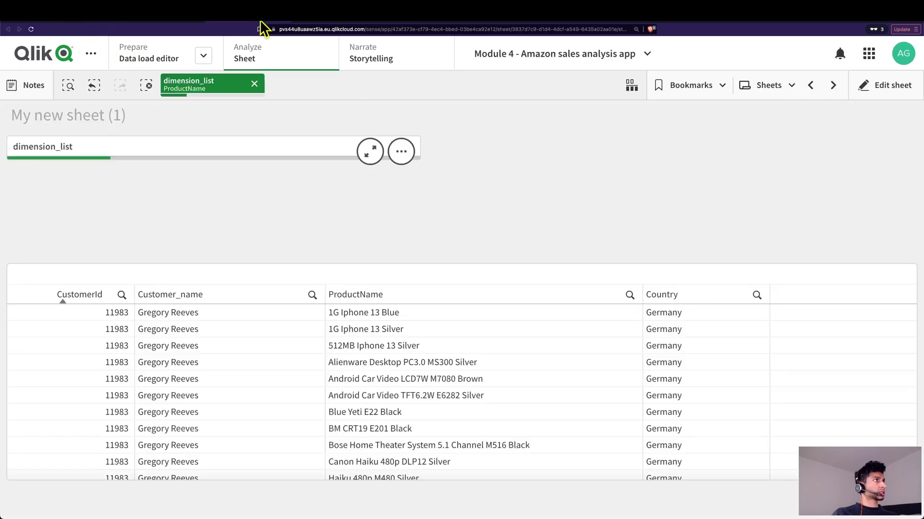
click(254, 85)
click(217, 151)
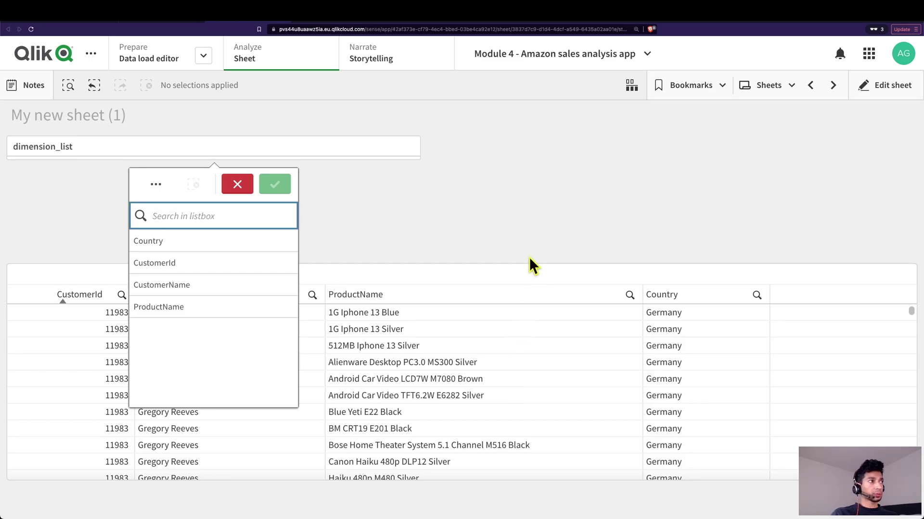
Edit the sheet and enter concat(dimension_list, '|') as the expression deciding when the table's CustomerId column is shown.
key(ctrl+e)
click(270, 155)
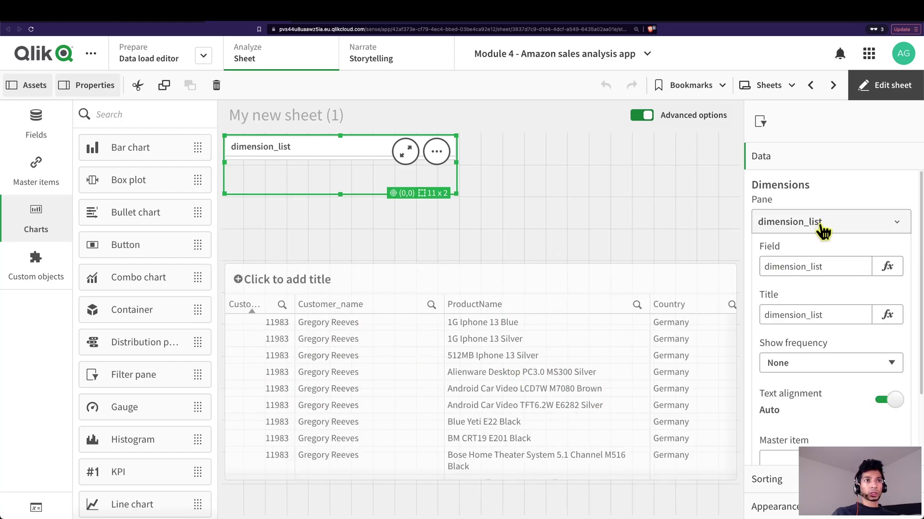
click(565, 305)
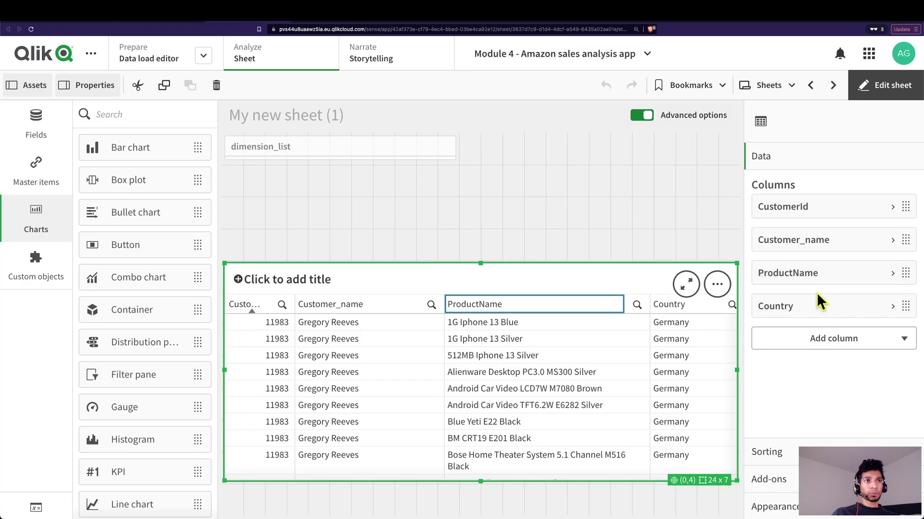
click(793, 207)
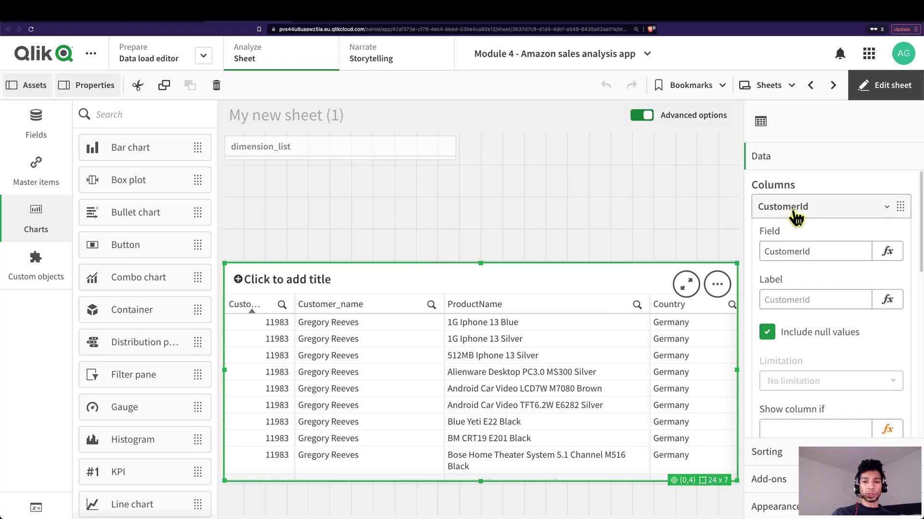
scroll(802, 332, down, 3)
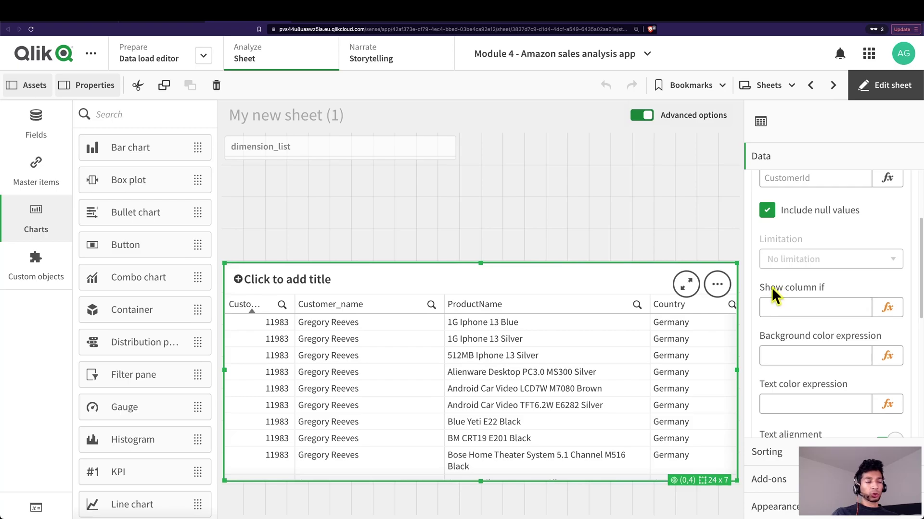
click(886, 308)
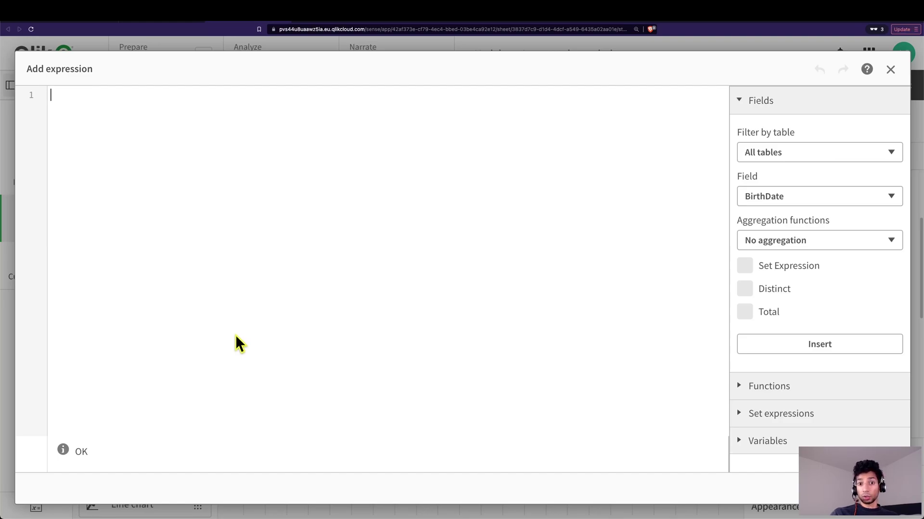
click(83, 96)
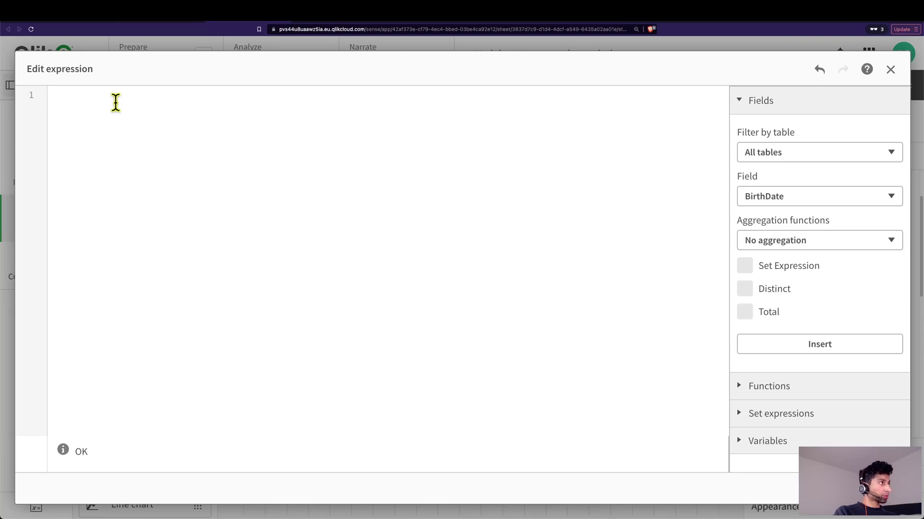
text(dim)
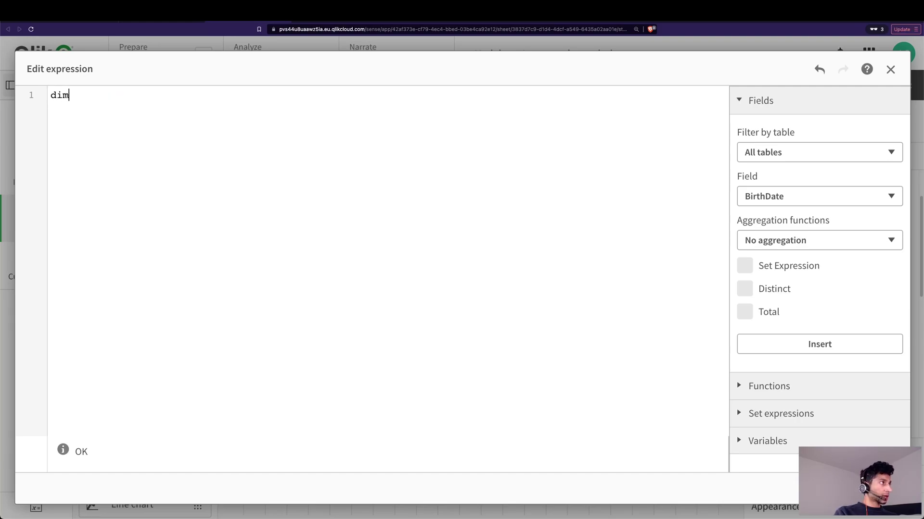
key(Return)
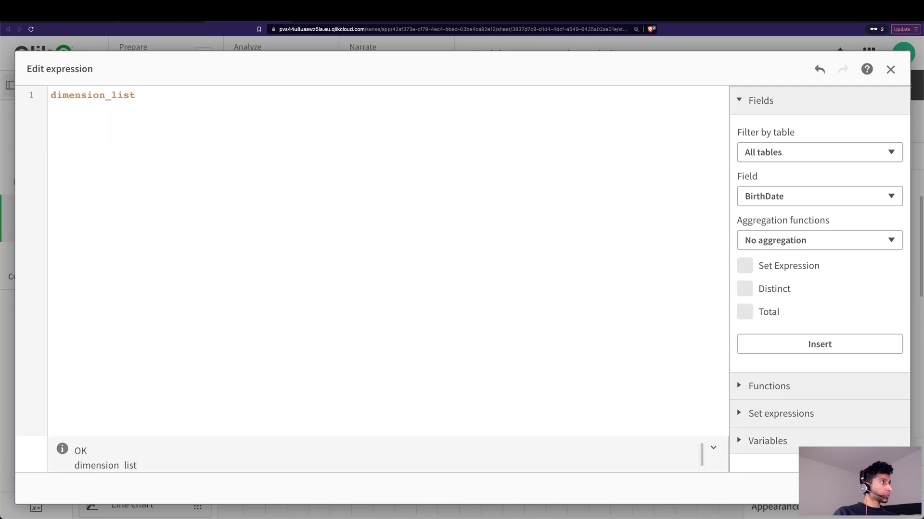
text(concat)
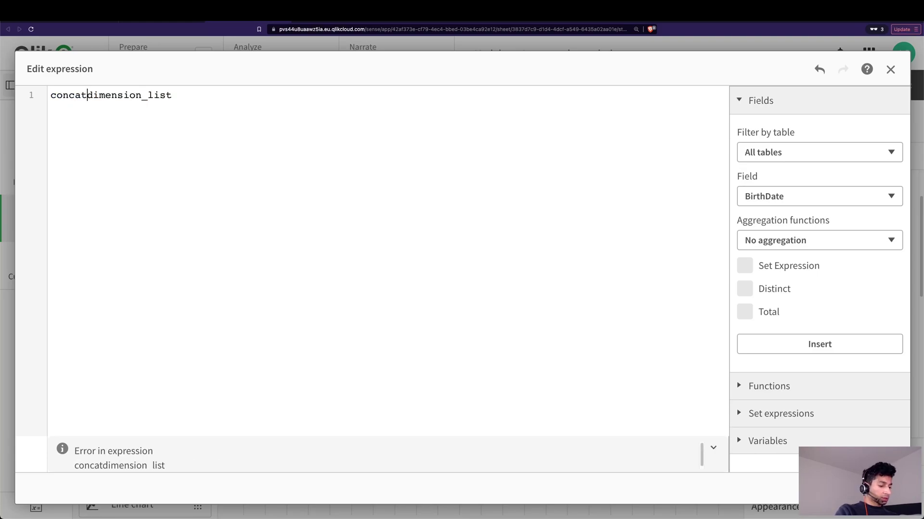
text(()
click(183, 96)
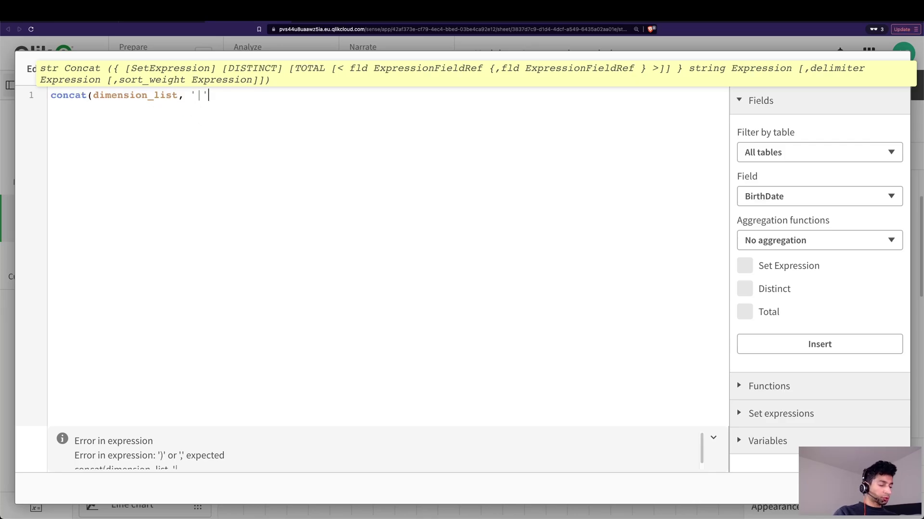
text(, '|'))
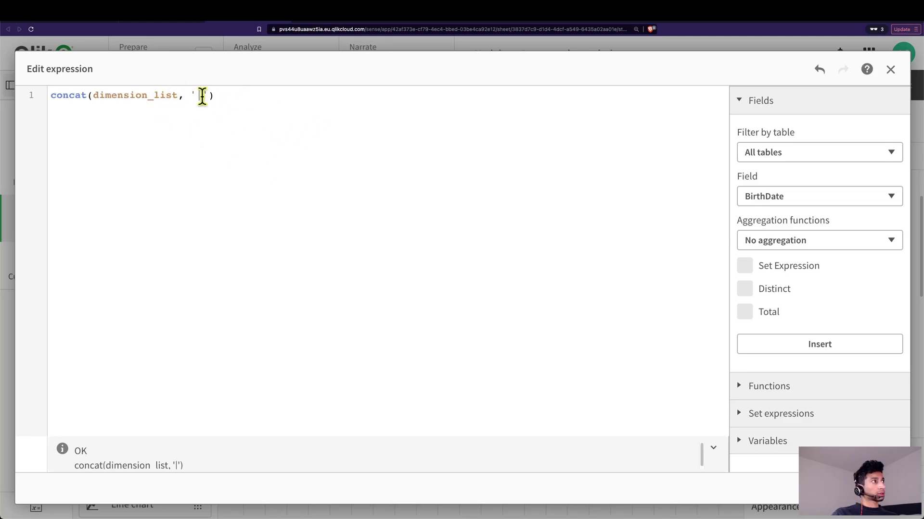
Extend the CustomerId column's show condition to WildMatch(concat(dimension_list, '|'),'CustomerId') and apply it.
click(198, 96)
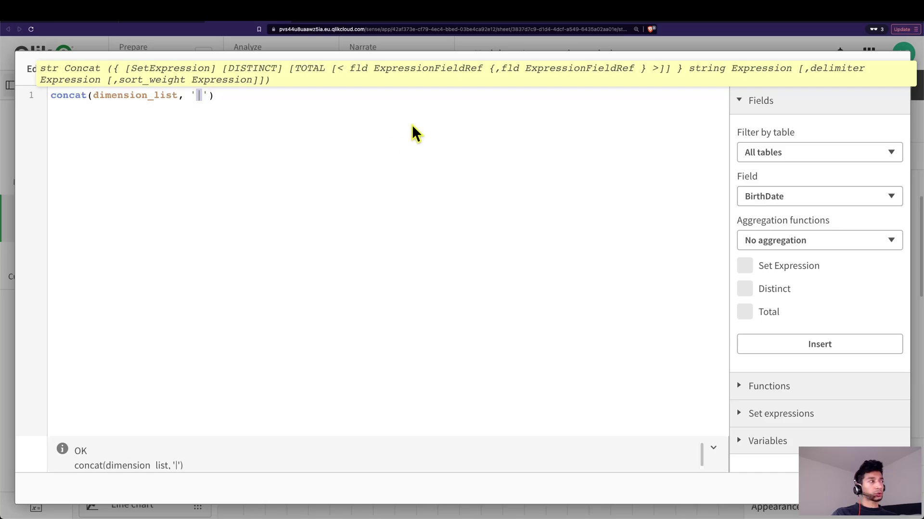
click(199, 97)
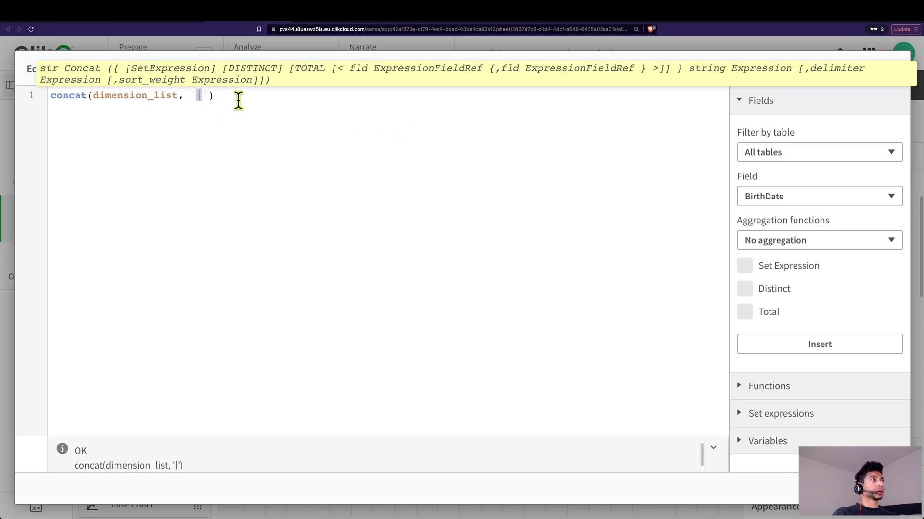
click(51, 95)
text(wil)
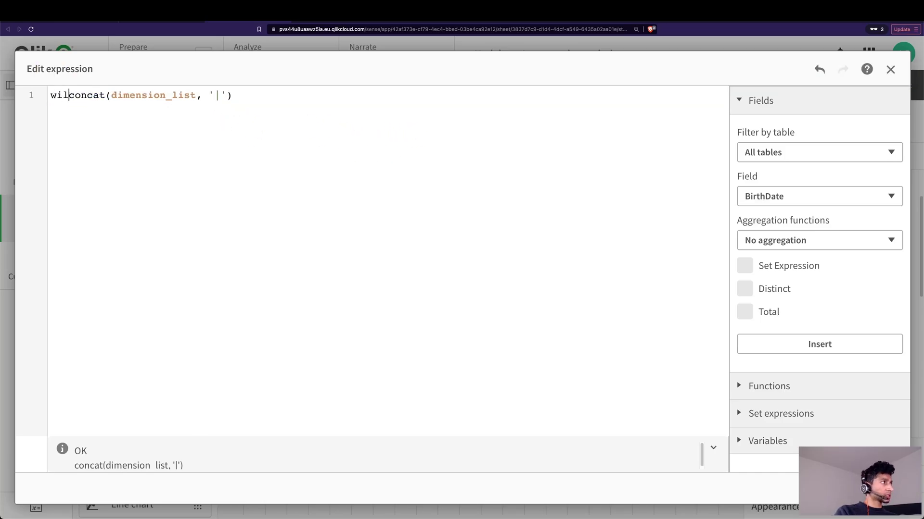
text(d)
key(Return)
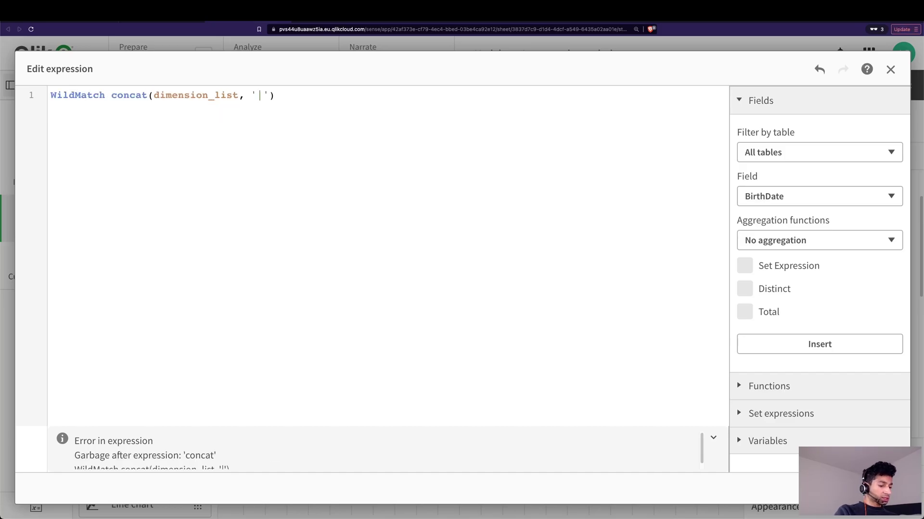
key(BackSpace)
text(()
click(283, 95)
text('CustomerId'))
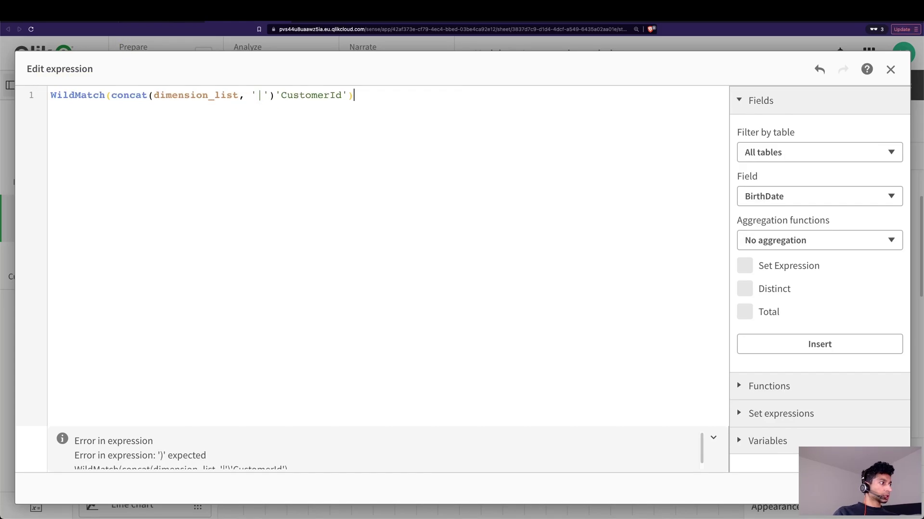
text(,)
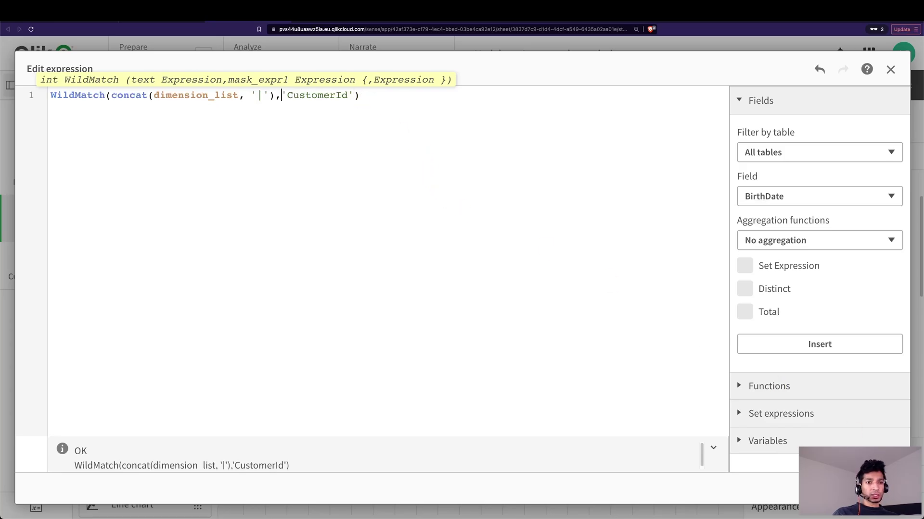
click(883, 489)
Check the table's columns in and out of editing, and select CustomerId in the dimension_list filter.
key(super+e)
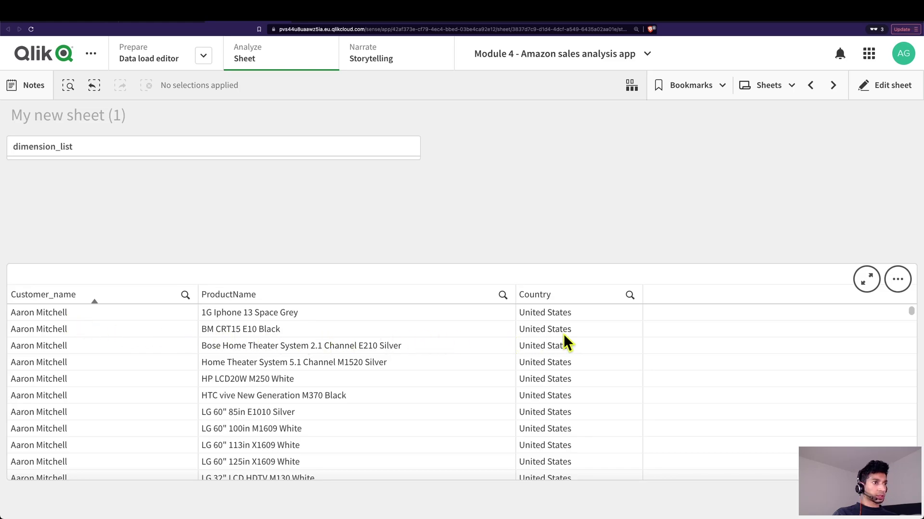
click(866, 89)
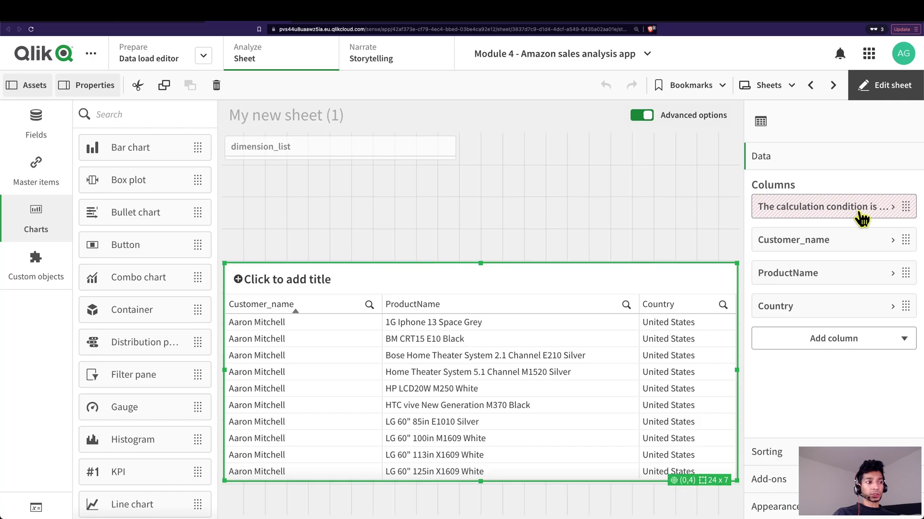
key(super+e)
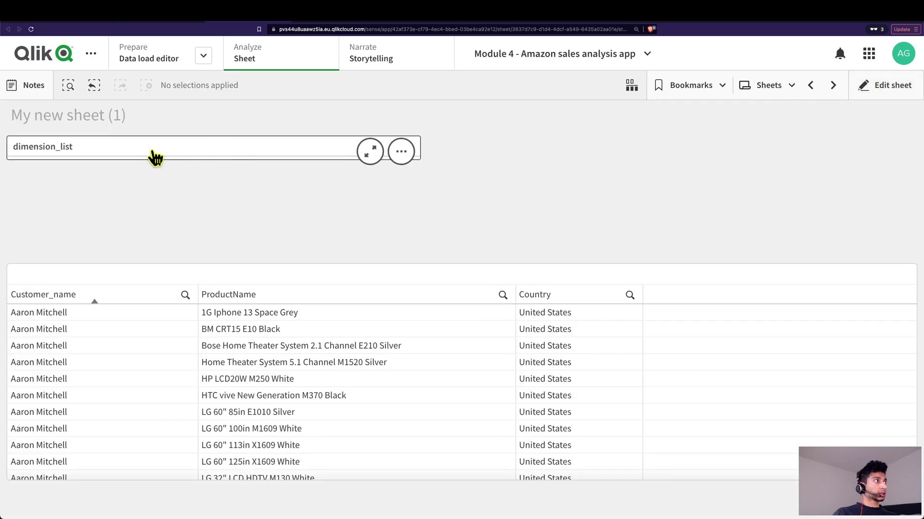
click(79, 155)
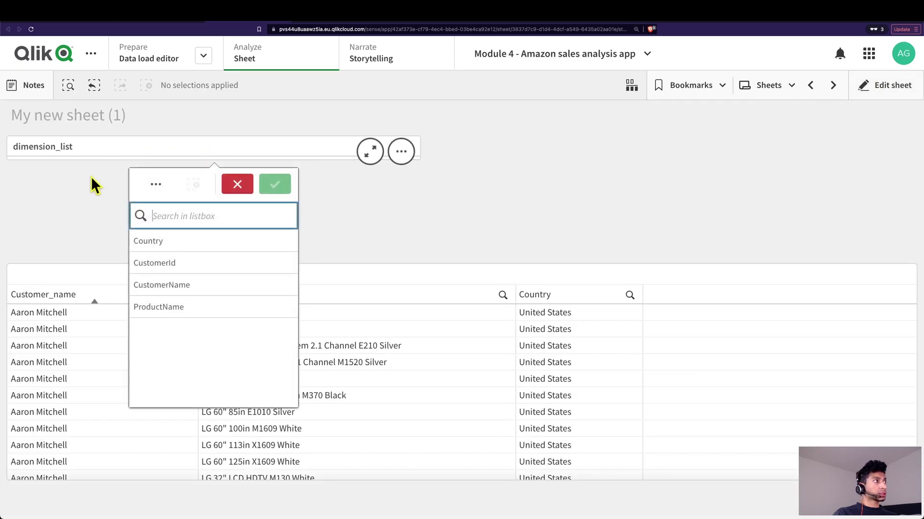
click(156, 260)
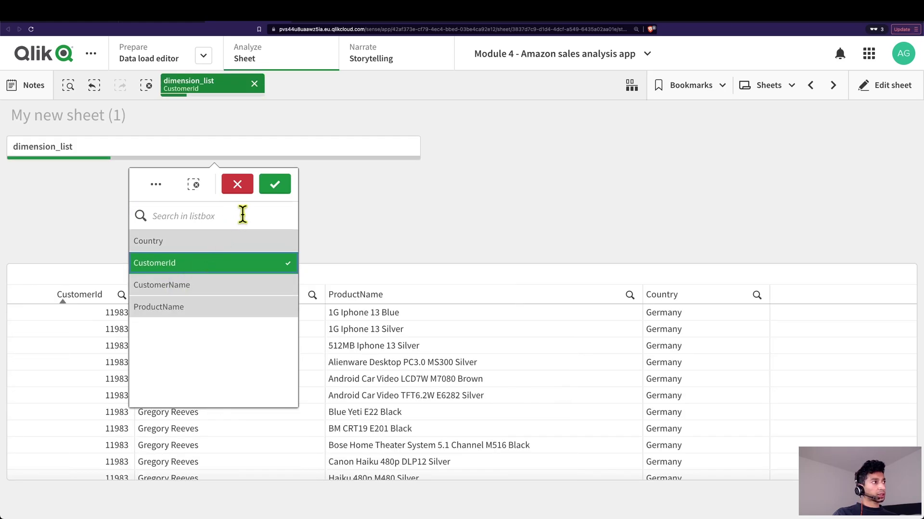
click(274, 184)
Replace WildMatch with SubStringCount in the expression that decides when the table's CustomerId column is shown.
key(super+e)
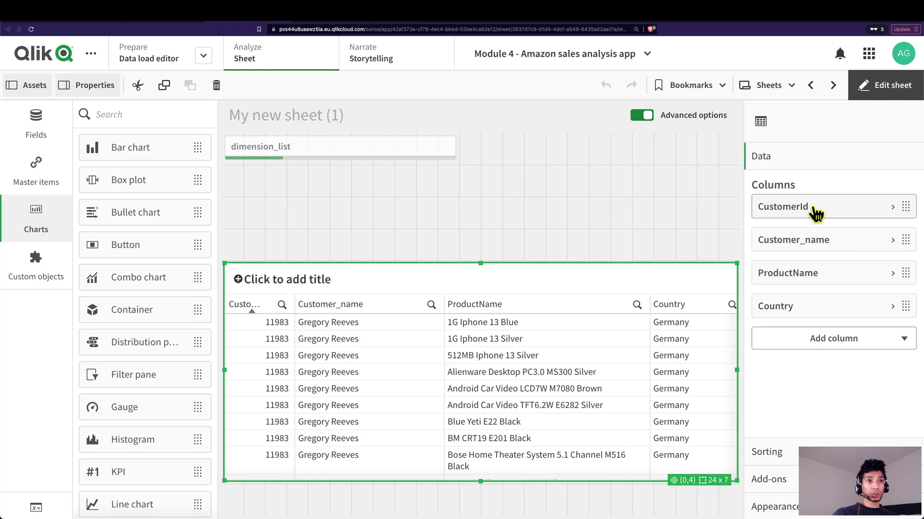
click(814, 208)
click(887, 429)
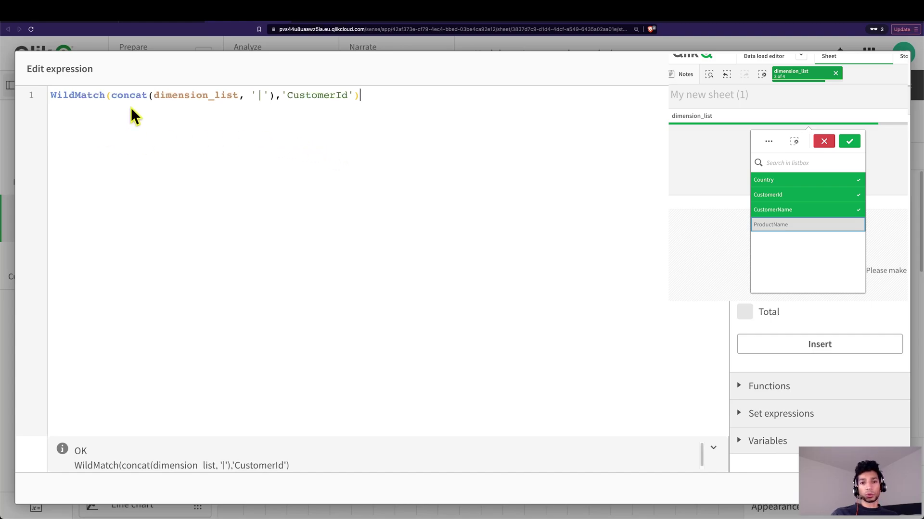
double_click(75, 101)
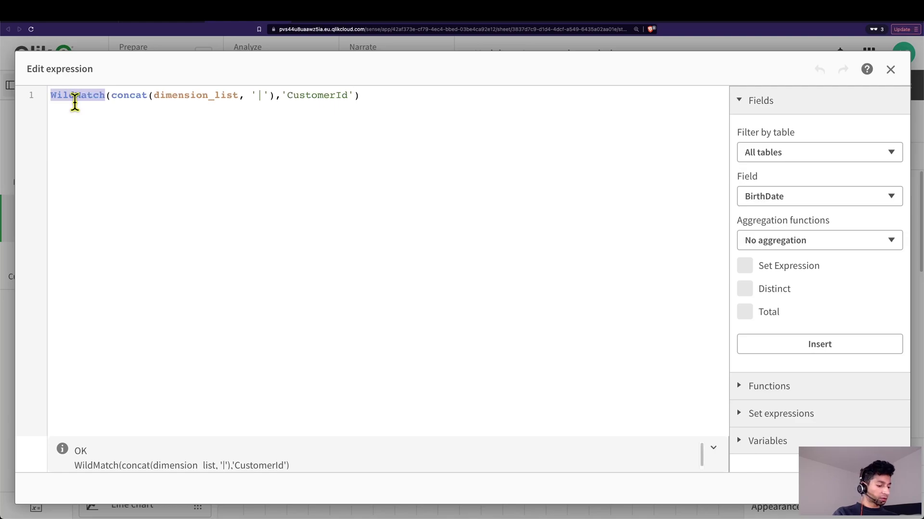
text(sub)
key(Down)
key(Return)
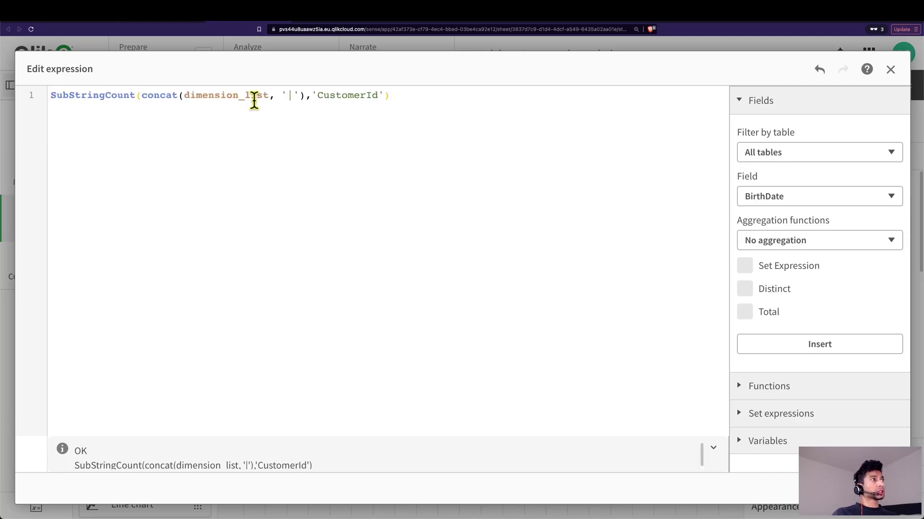
Review the SubStringCount arguments, put an equals sign before the CustomerId column's show condition and apply it.
click(272, 96)
drag(319, 100, 376, 99)
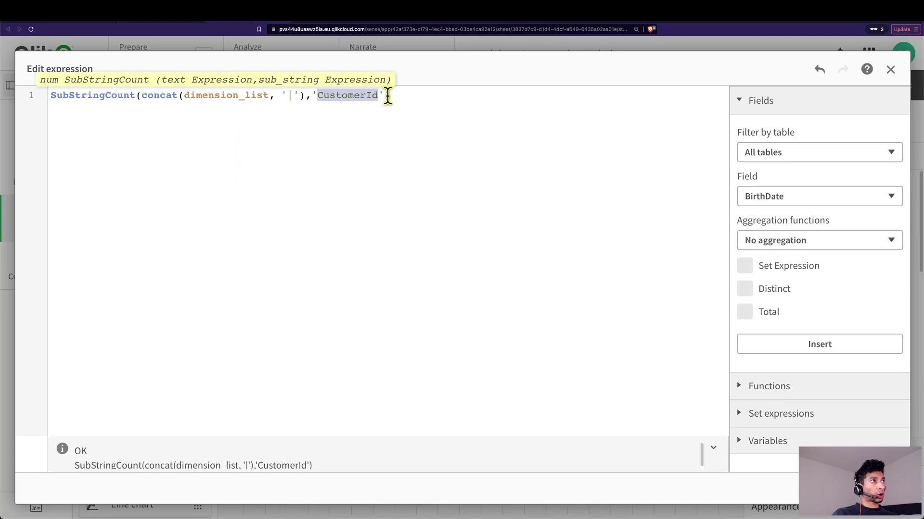
click(388, 95)
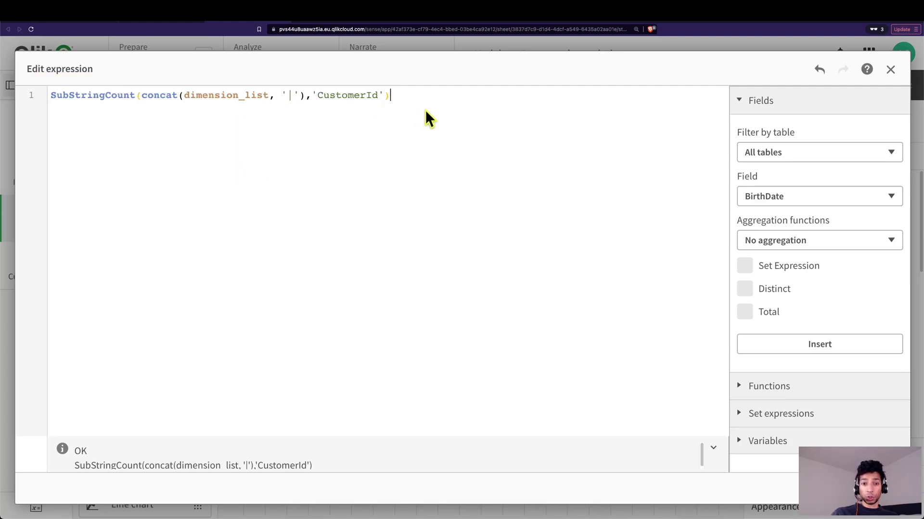
click(322, 95)
drag(322, 96, 365, 96)
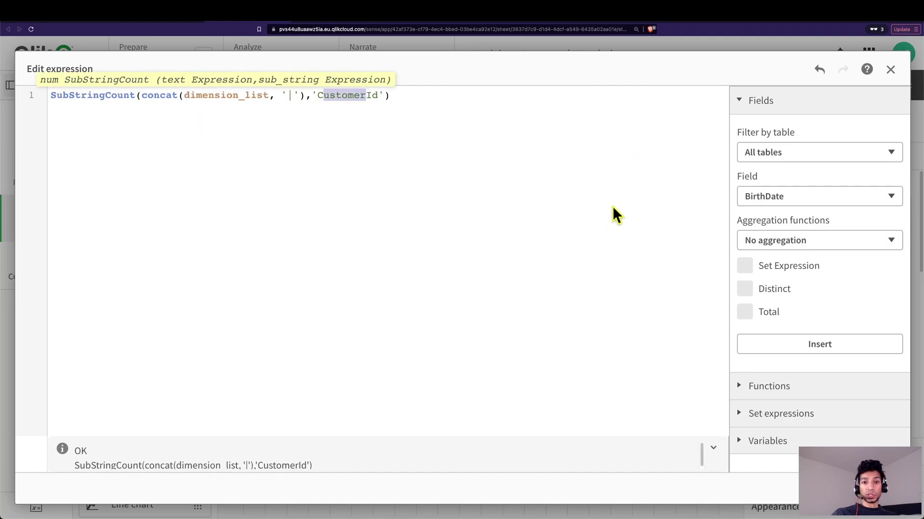
key(super+Left)
text(=)
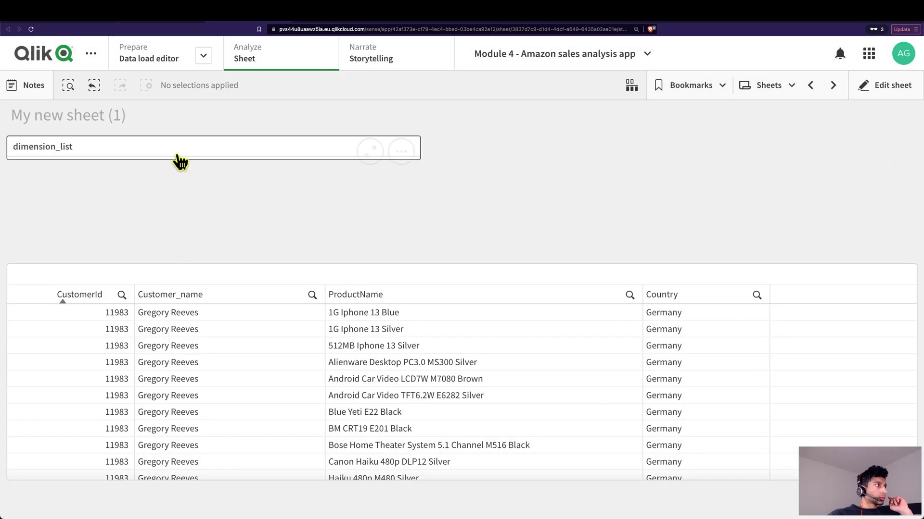
Test the table's columns by selecting Country in the dimension_list filter, and clear the selection again.
click(177, 153)
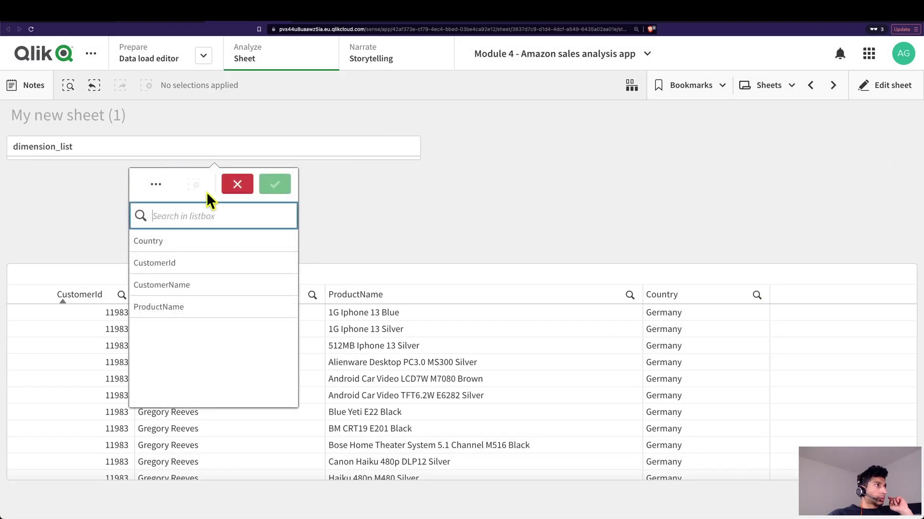
click(224, 266)
click(223, 258)
click(225, 243)
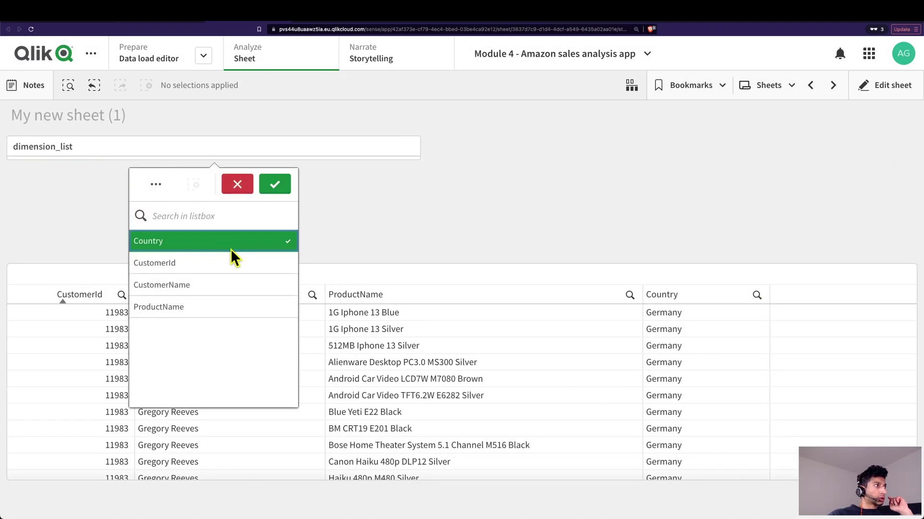
click(269, 189)
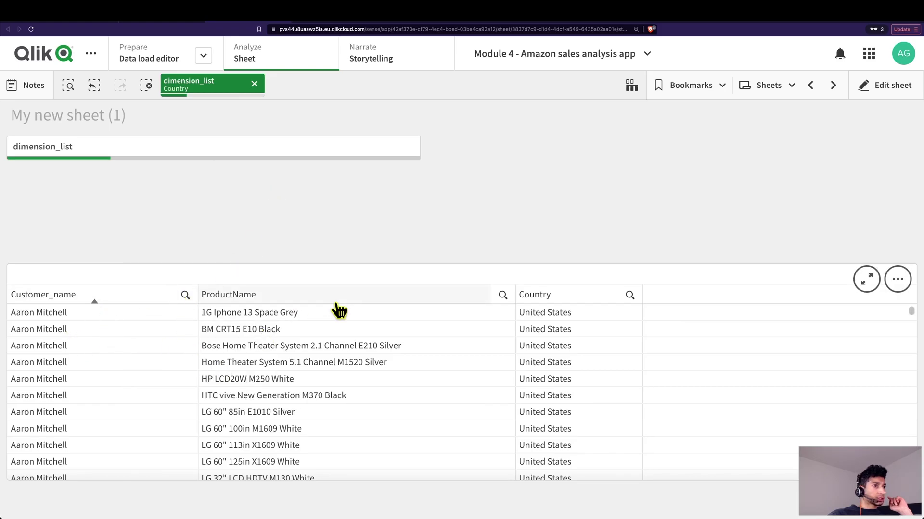
click(254, 84)
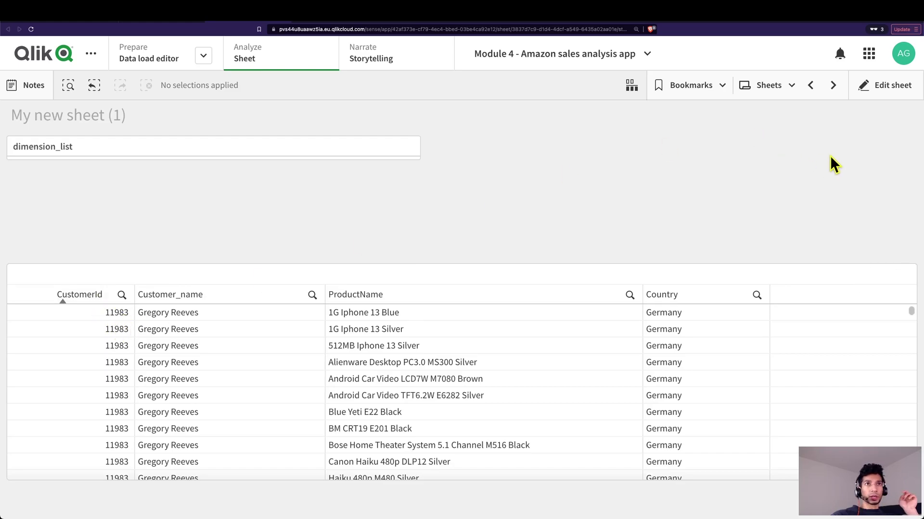
Edit the CustomerId column's show condition to begin with =if( GetSelectedCount(dimension_list) >0 and, ahead of the SubStringCount function.
click(875, 86)
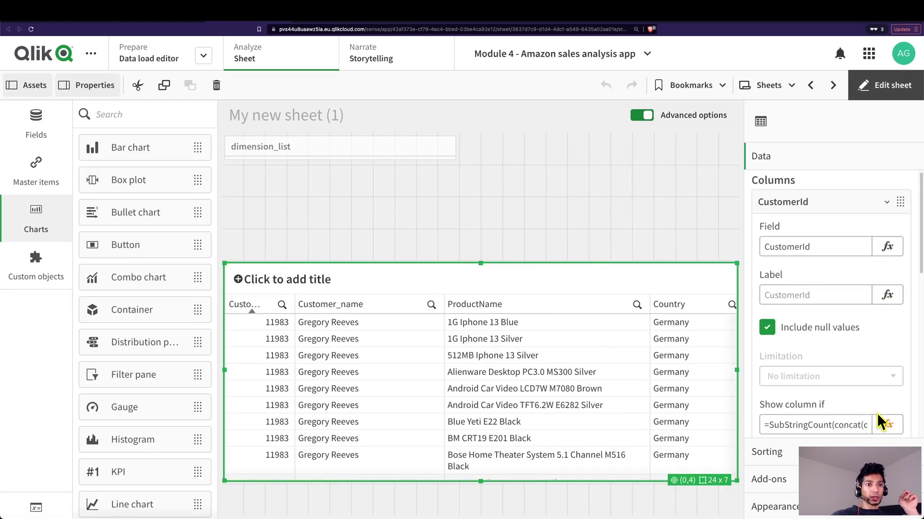
click(886, 429)
text(if( get)
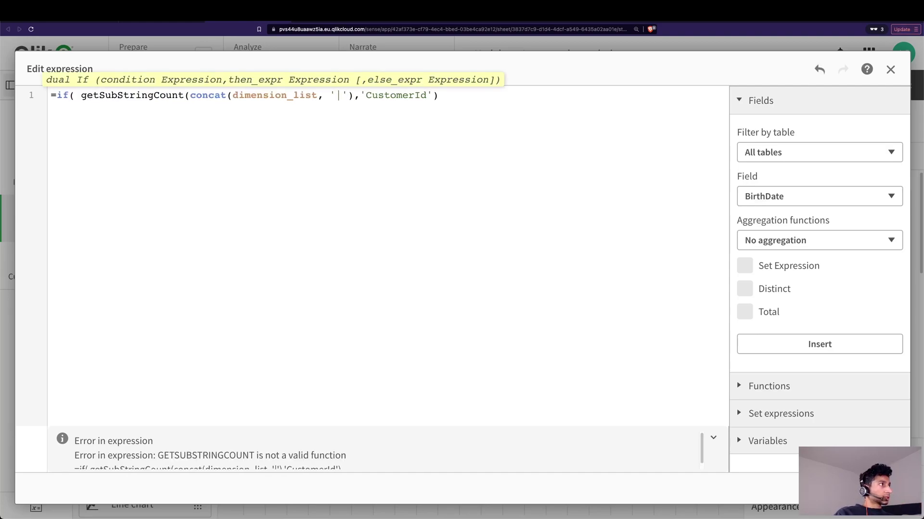
text(s)
key(Return)
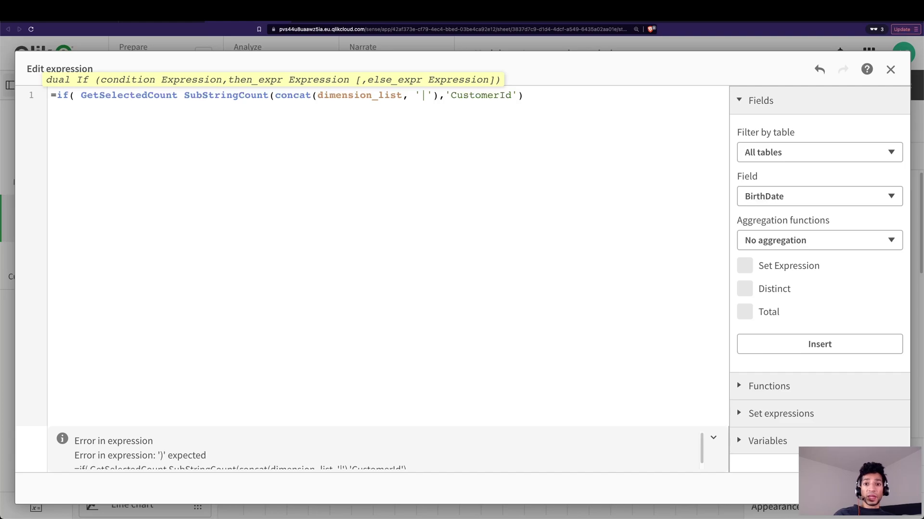
text(()
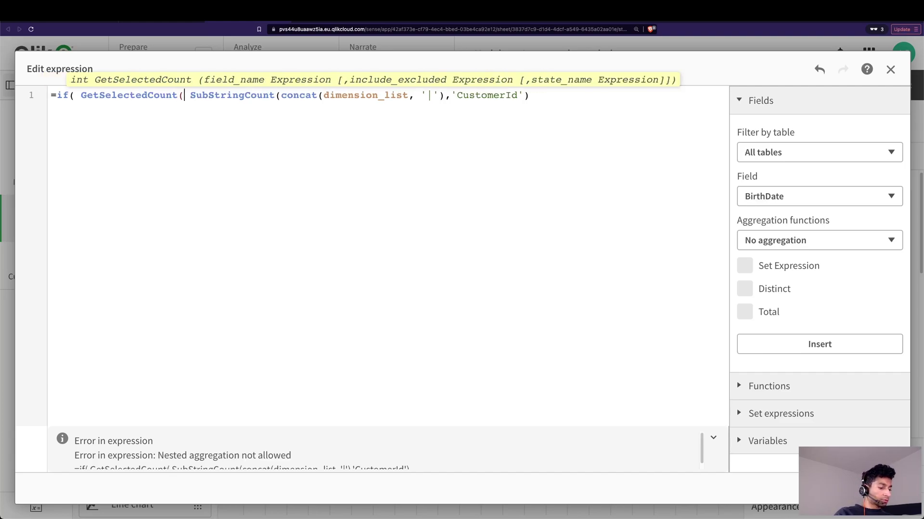
text(di)
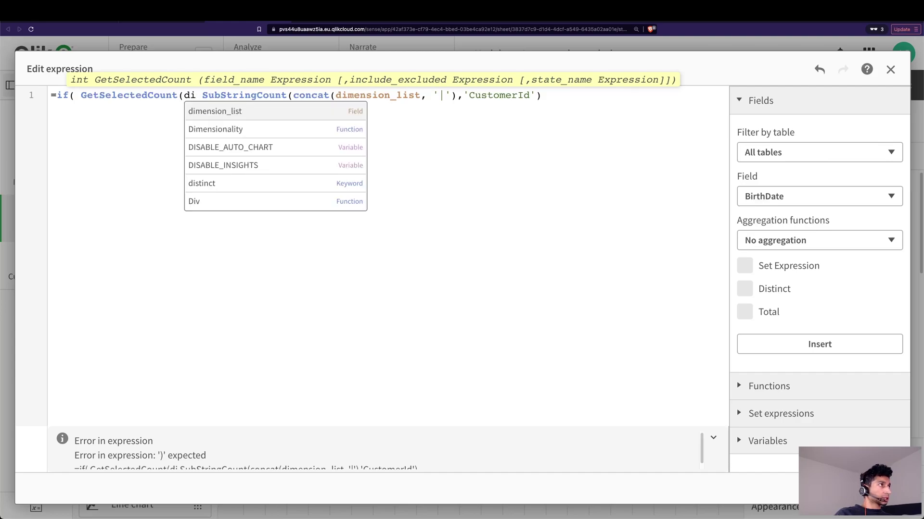
key(Return)
text() >0 and)
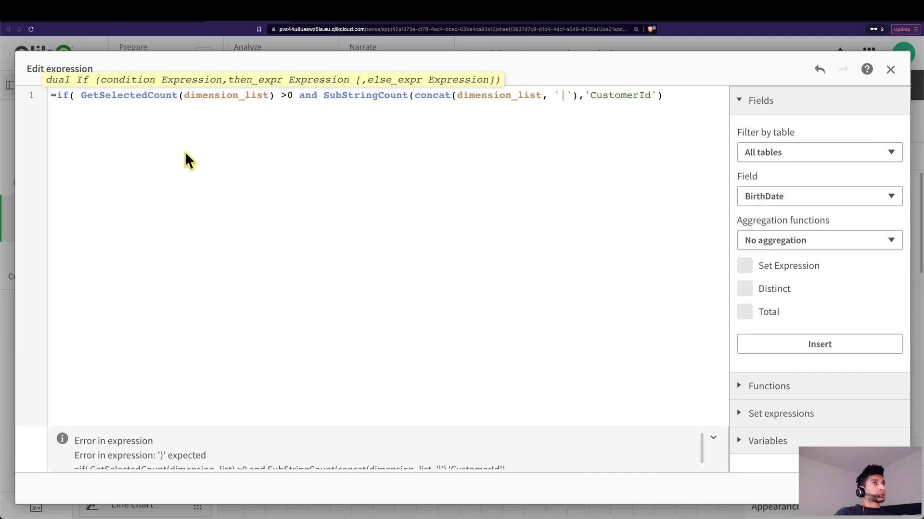
Complete the CustomerId column's if condition with the results 1 and 0, apply it and check the table's columns.
click(669, 95)
text(,)
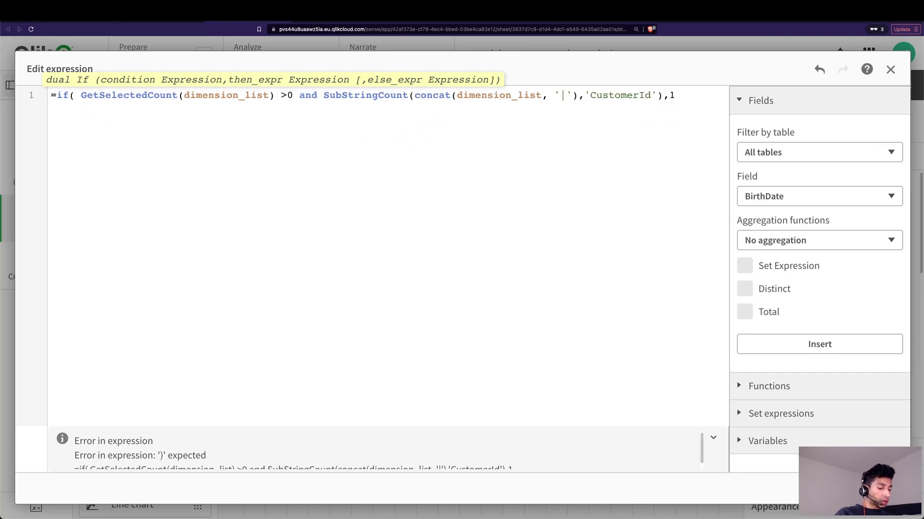
text(1,0))
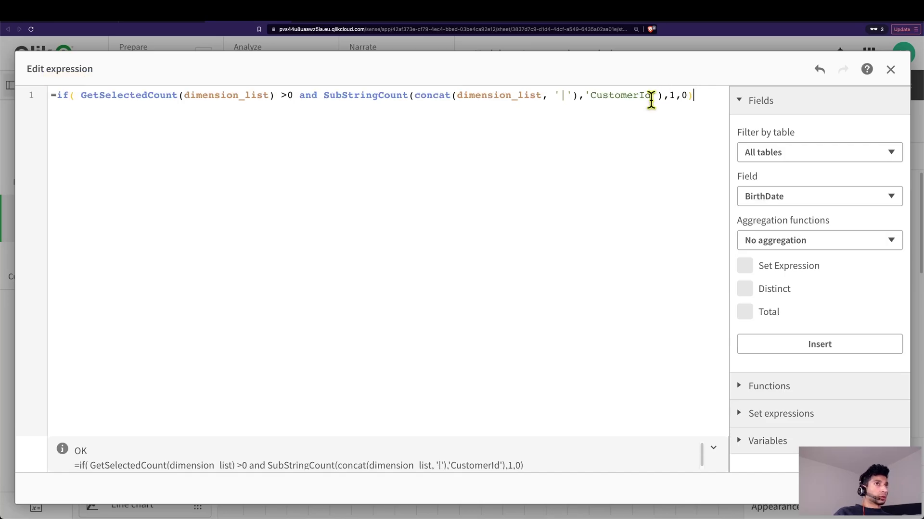
click(885, 488)
click(896, 89)
click(895, 89)
click(879, 213)
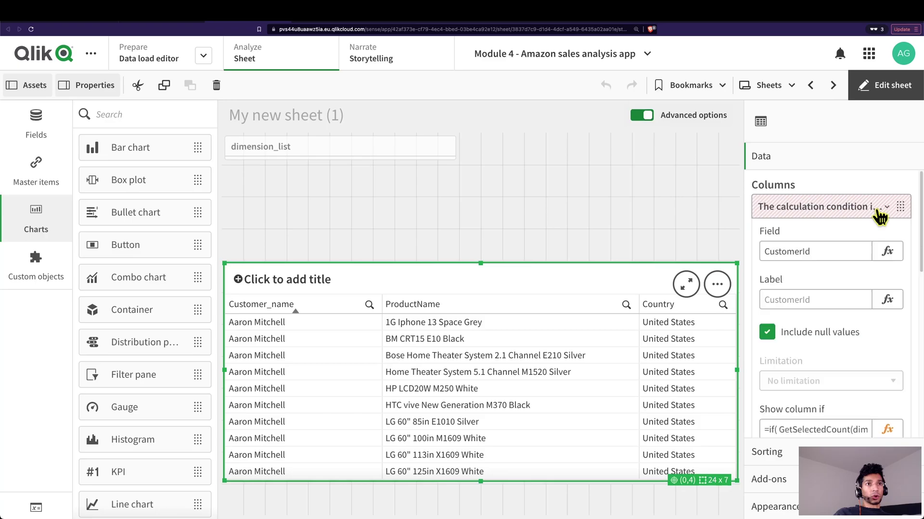
scroll(818, 416, down, 1)
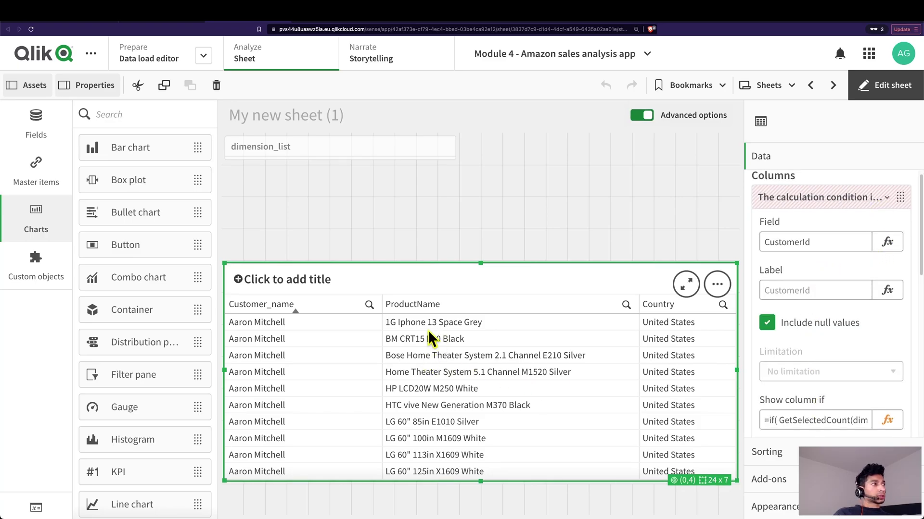
Test the table outside editing by selecting CustomerId in the dimension_list filter, and clear the selection again.
click(901, 97)
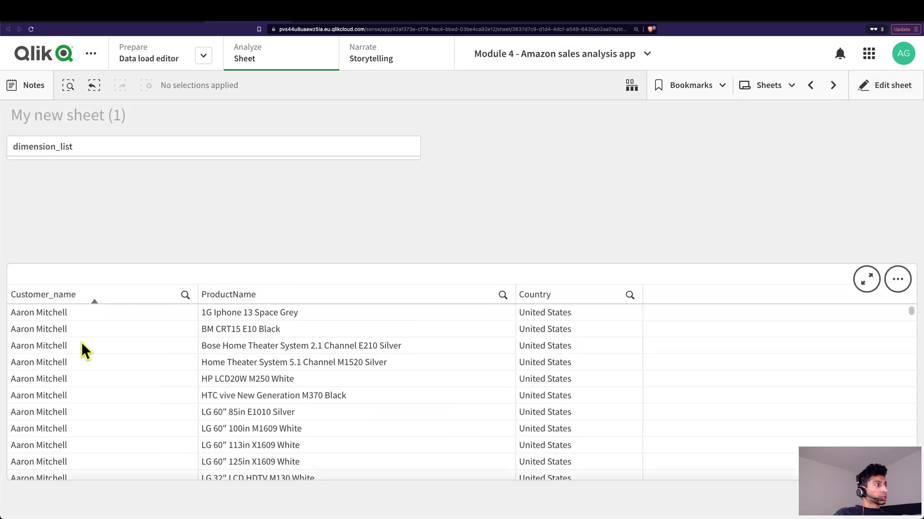
click(122, 154)
click(186, 263)
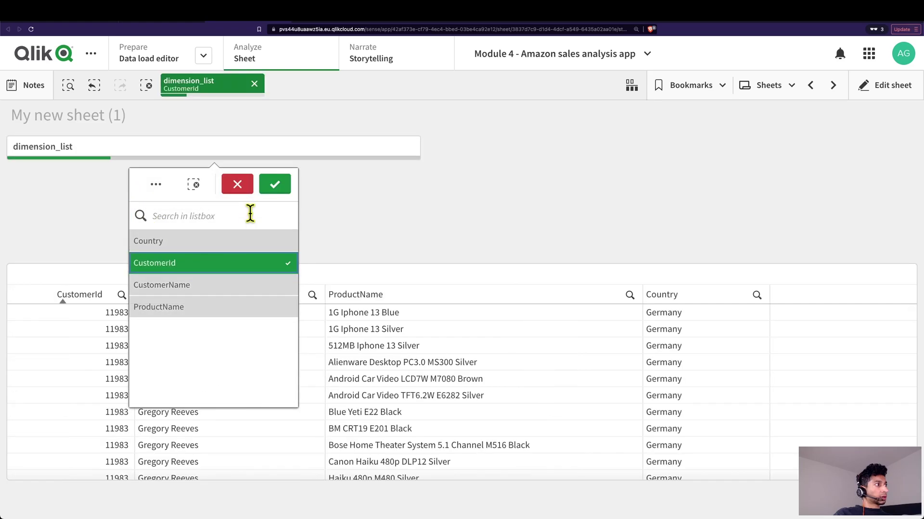
click(278, 193)
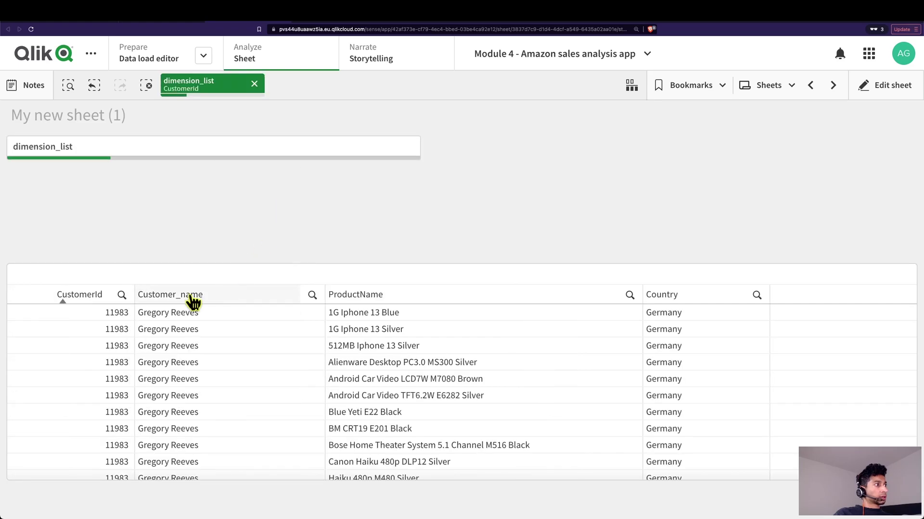
click(255, 84)
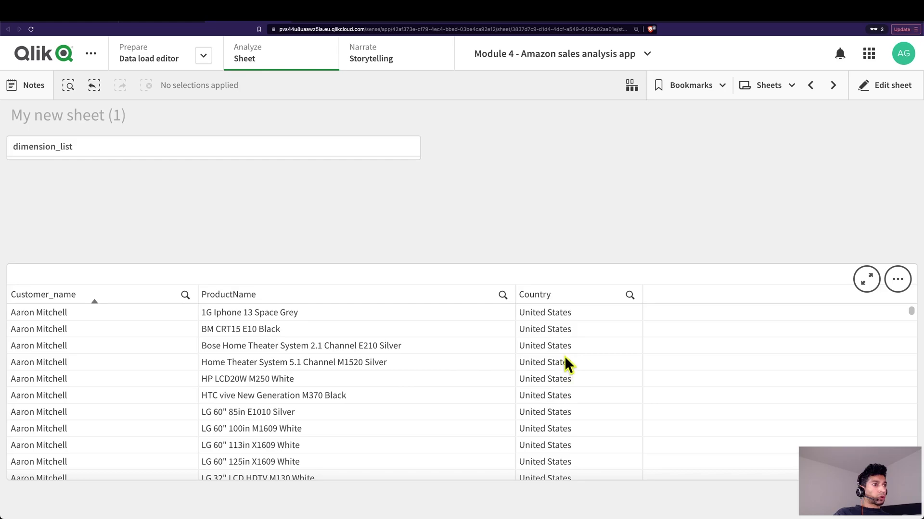
click(584, 367)
Edit the sheet again and copy the CustomerId column's whole show condition, leaving it unchanged.
click(884, 86)
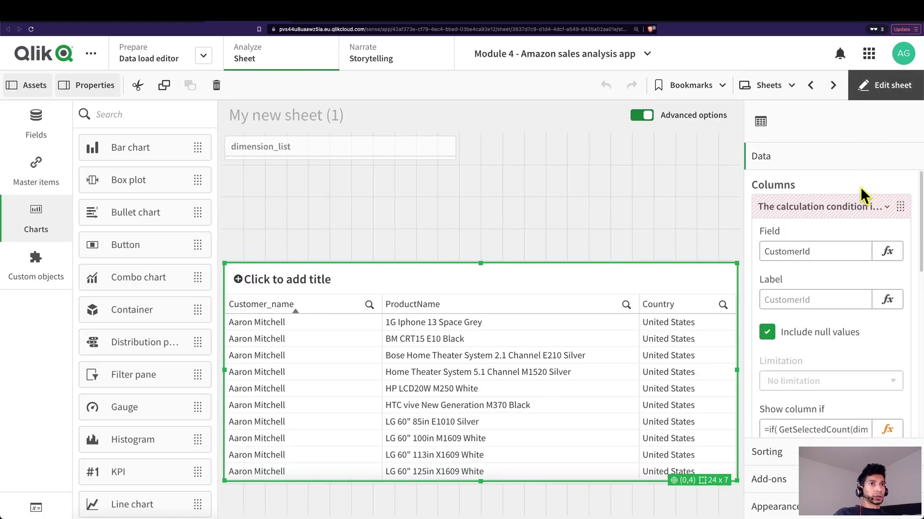
click(865, 214)
scroll(882, 371, down, 1)
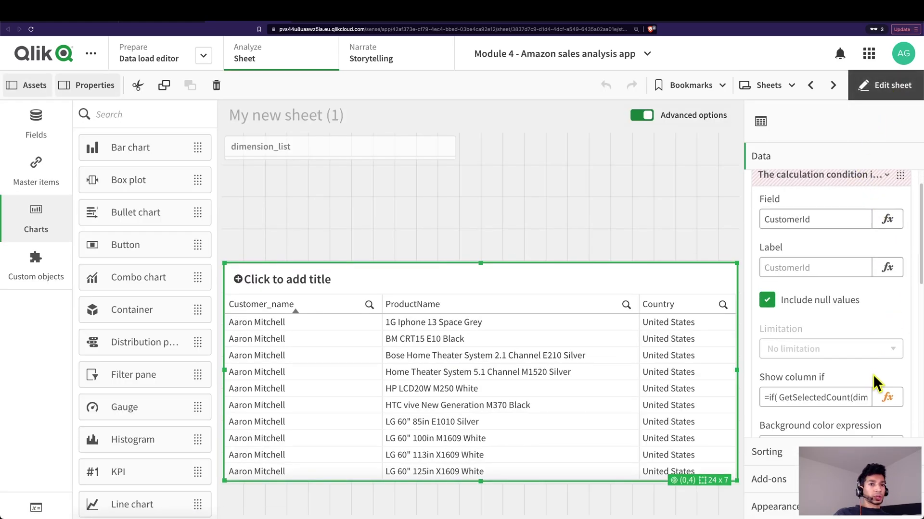
click(886, 345)
key(ctrl+a)
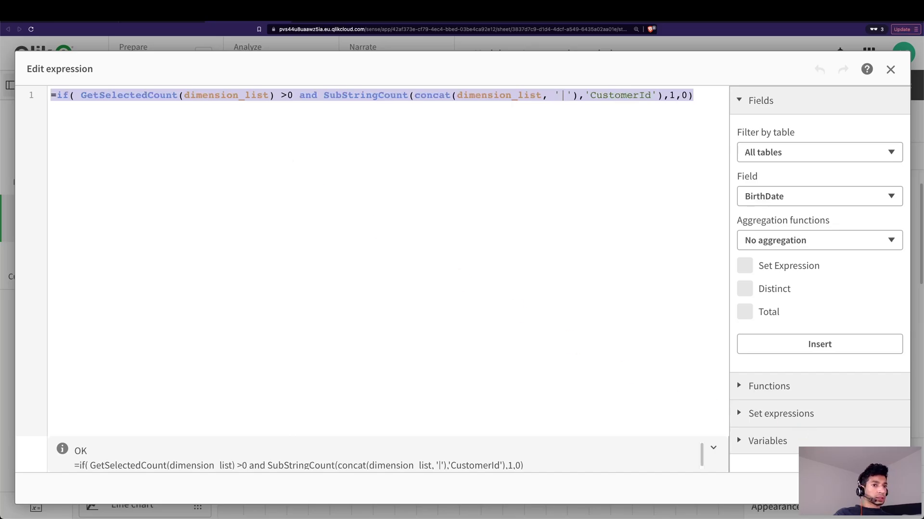
key(Escape)
Give the Customer_name column the copied show condition, replacing CustomerId with the CustomerName value copied from the load script.
click(813, 177)
click(805, 241)
scroll(831, 310, down, 3)
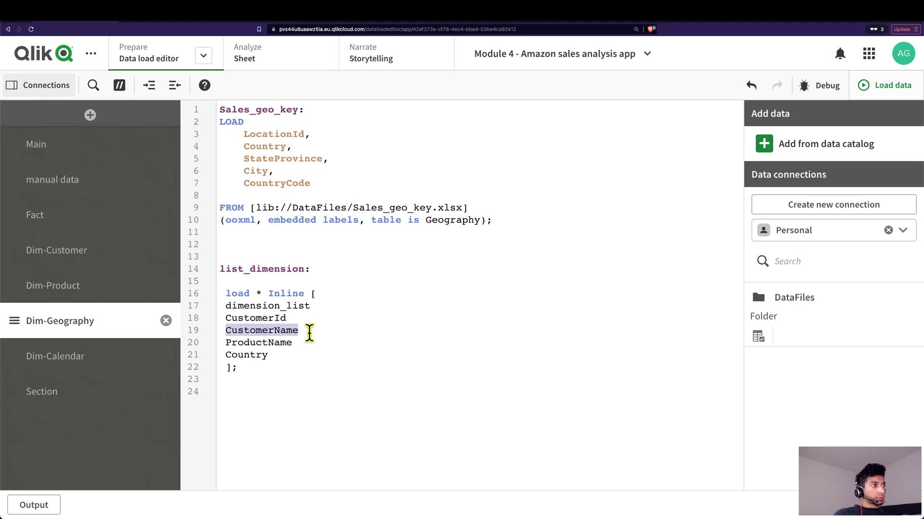
drag(299, 331, 224, 331)
key(ctrl+c)
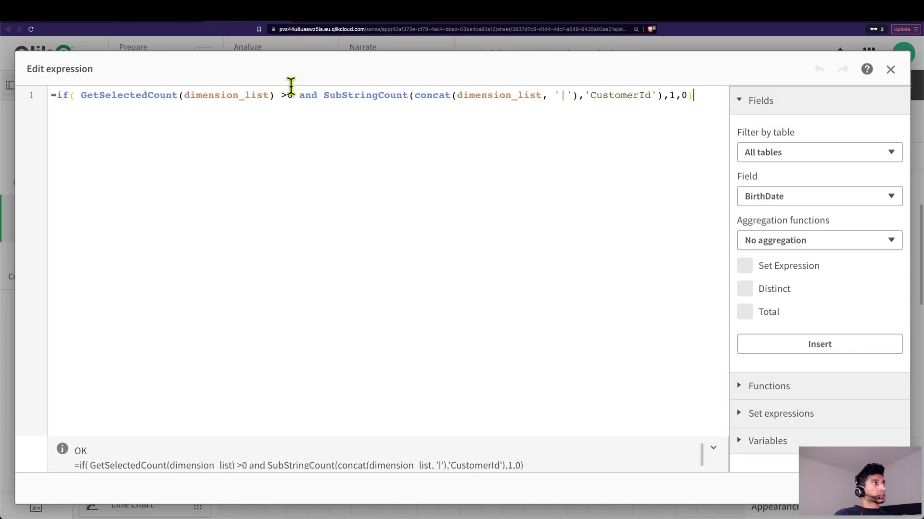
double_click(620, 95)
key(ctrl+v)
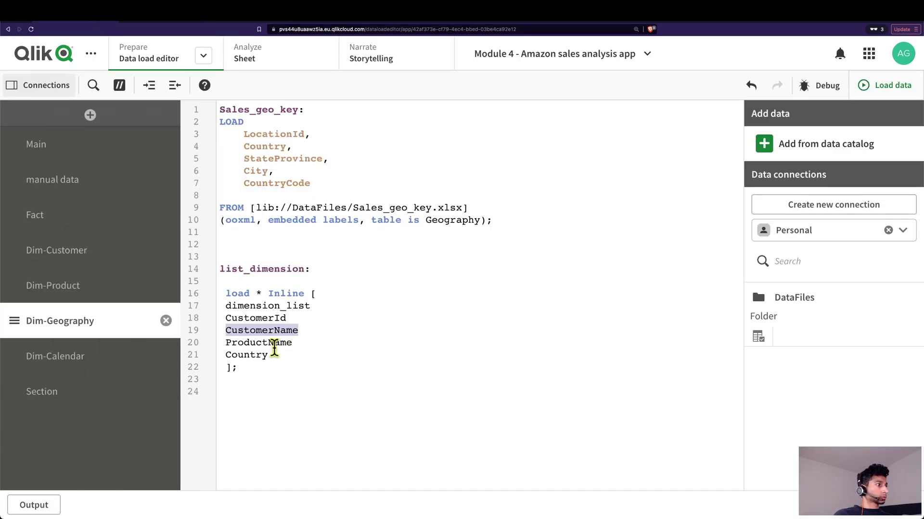
Give the ProductName column the same show condition with ProductName in place of CustomerId, and apply it.
click(287, 70)
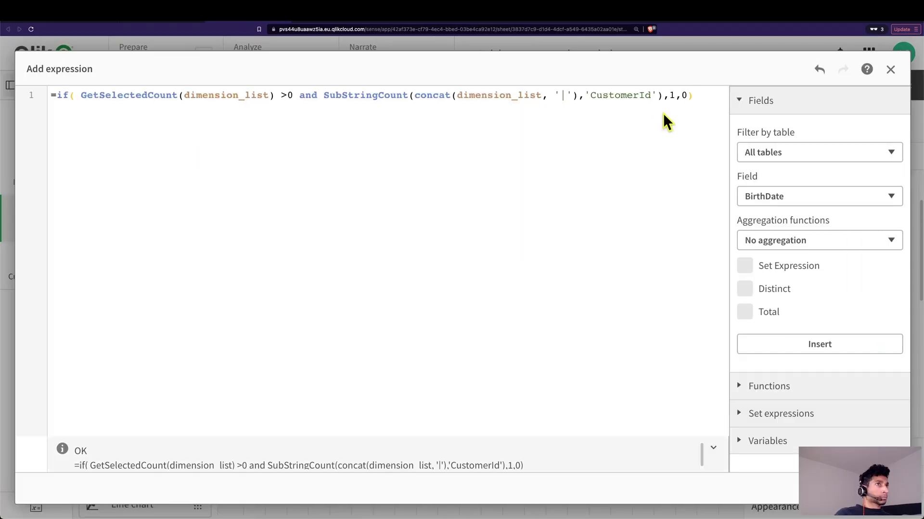
double_click(627, 94)
text(ProductName)
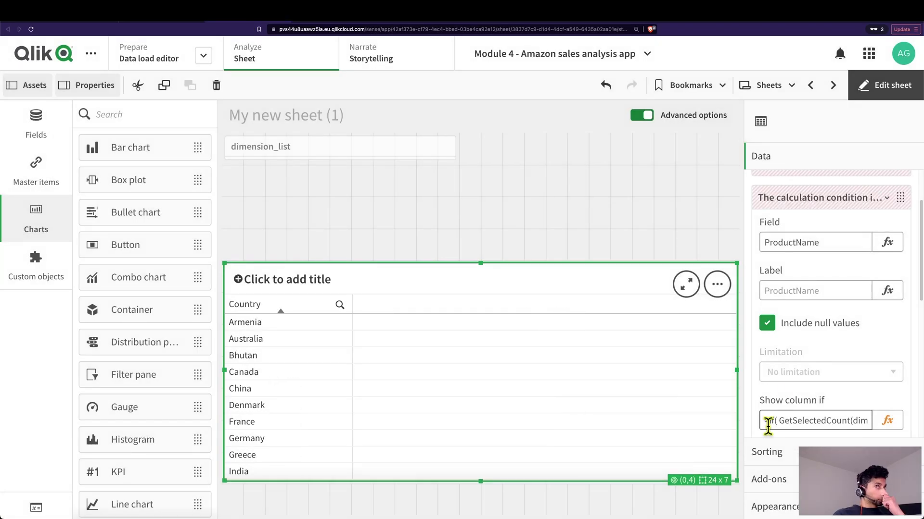
Give the Country column the same show condition, with Country as the value searched for in dimension_list, and apply it.
scroll(818, 337, up, 1)
click(821, 226)
click(847, 304)
scroll(859, 386, down, 1)
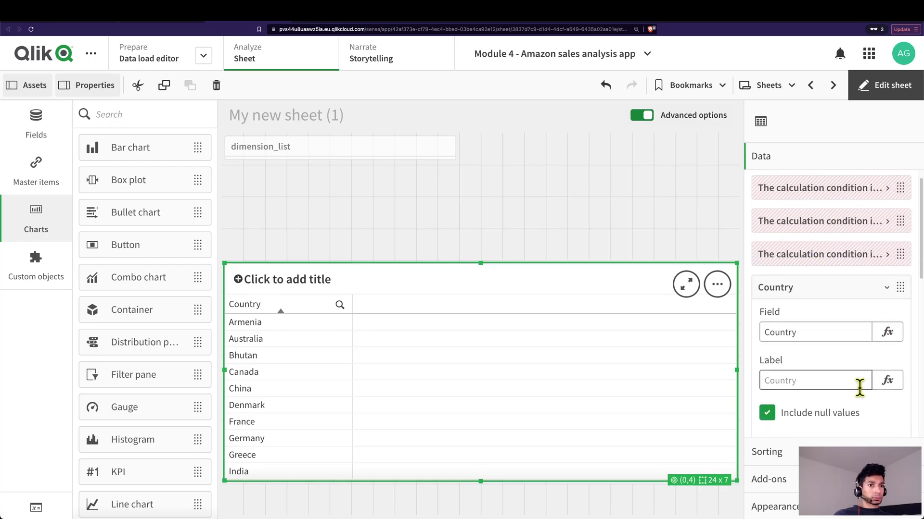
click(888, 384)
right_click(307, 190)
click(326, 221)
double_click(620, 95)
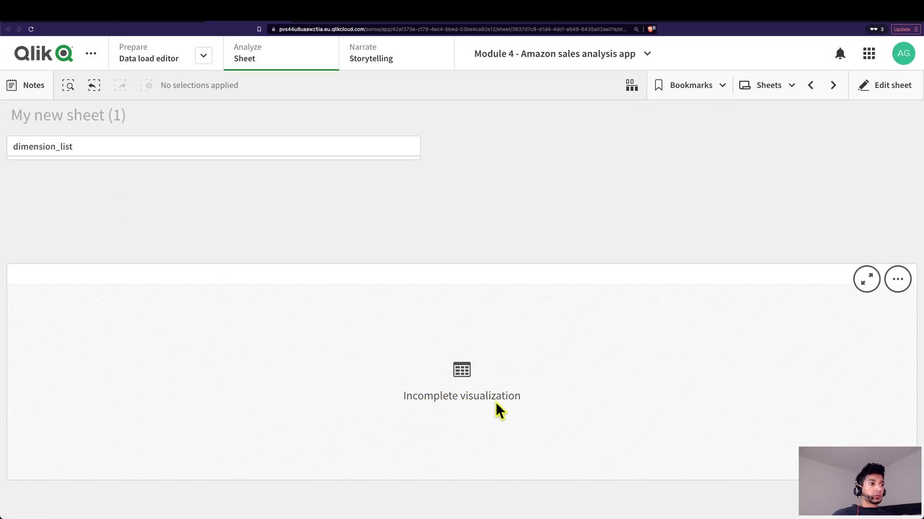
Reopen the CustomerId column's show condition, examine its dimension_list and CustomerId arguments, and close it without changes.
click(884, 88)
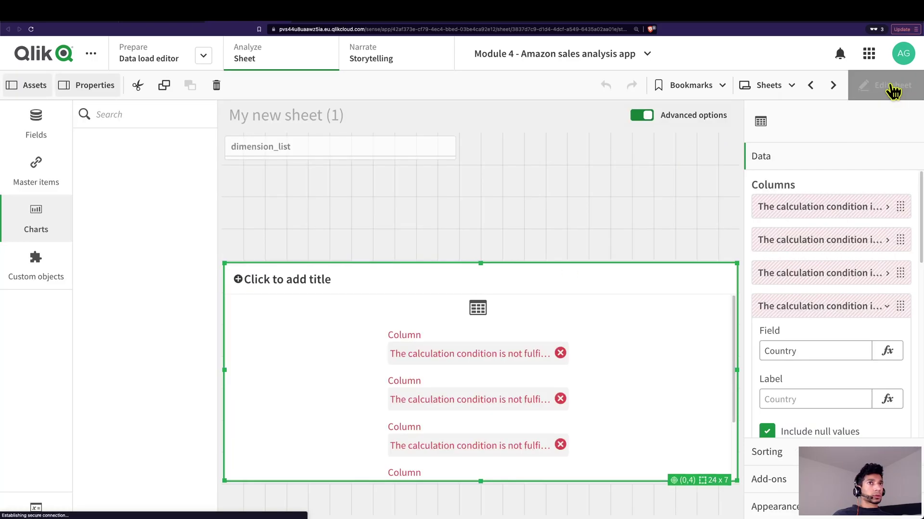
click(866, 308)
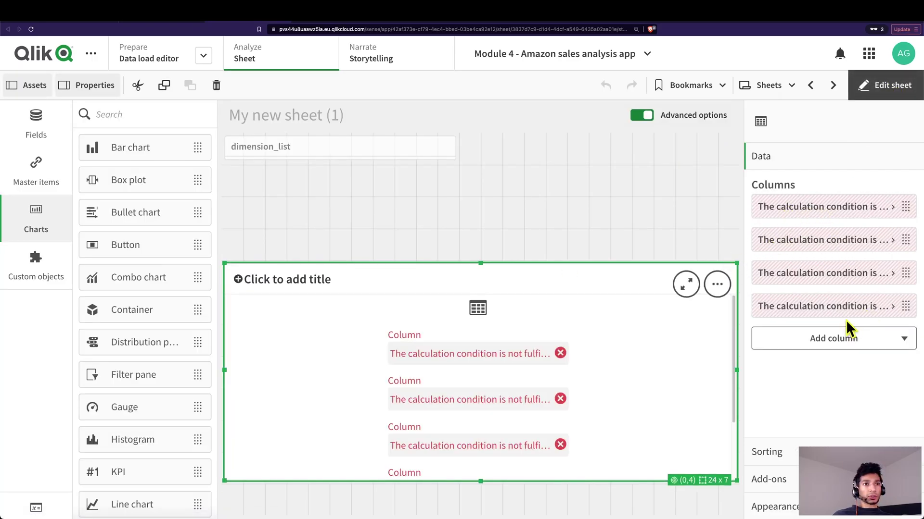
click(861, 312)
click(861, 312)
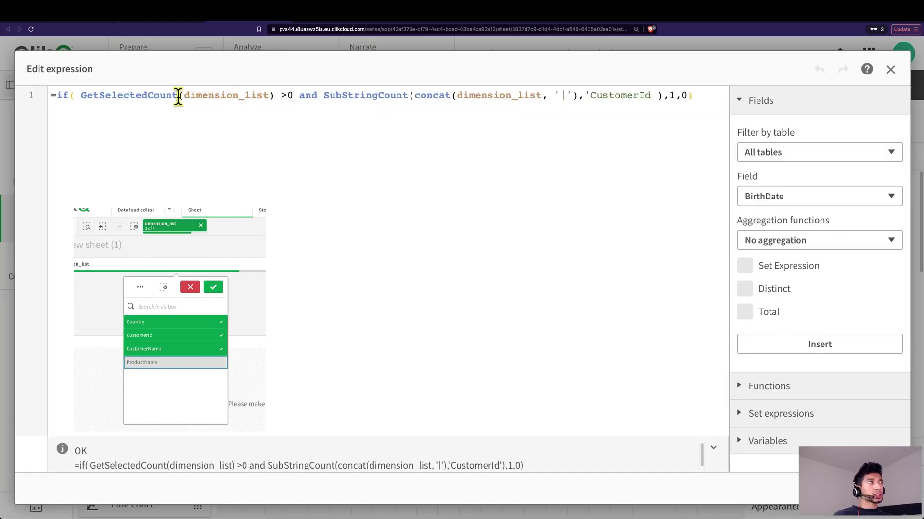
drag(186, 96, 264, 97)
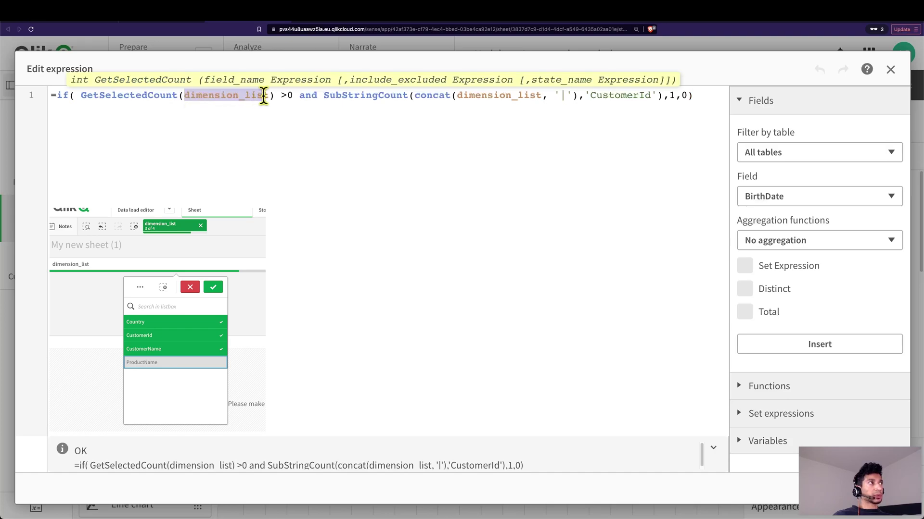
click(364, 124)
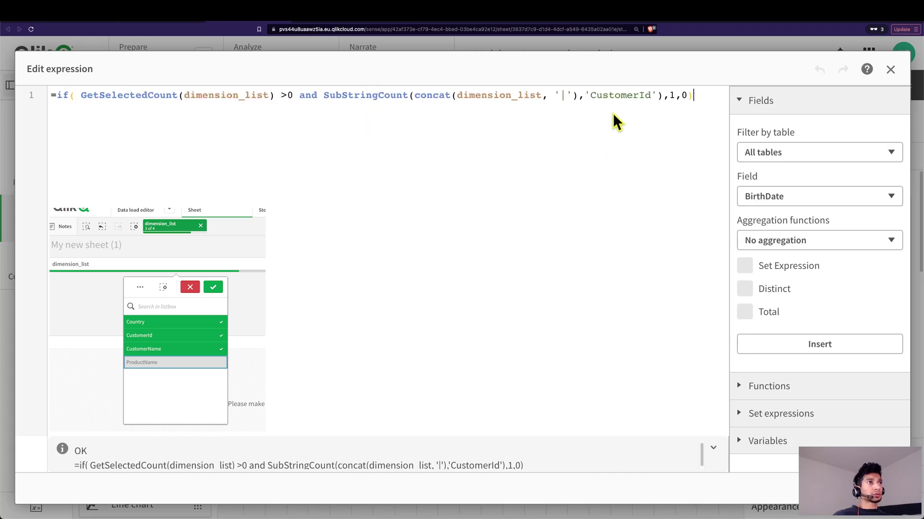
drag(589, 94, 649, 95)
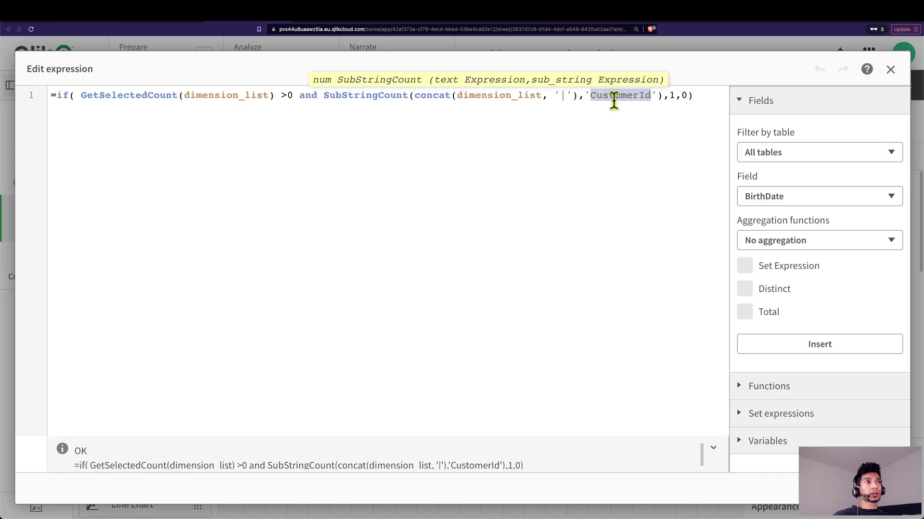
click(615, 123)
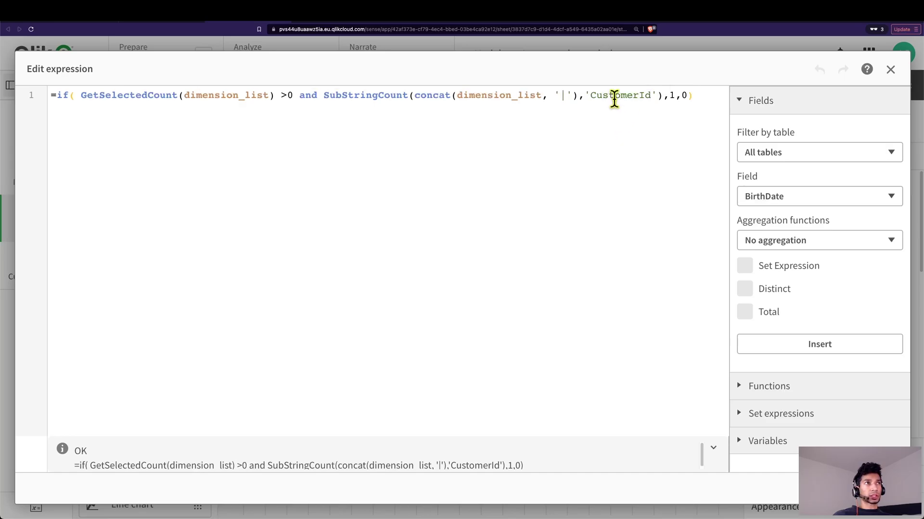
key(Escape)
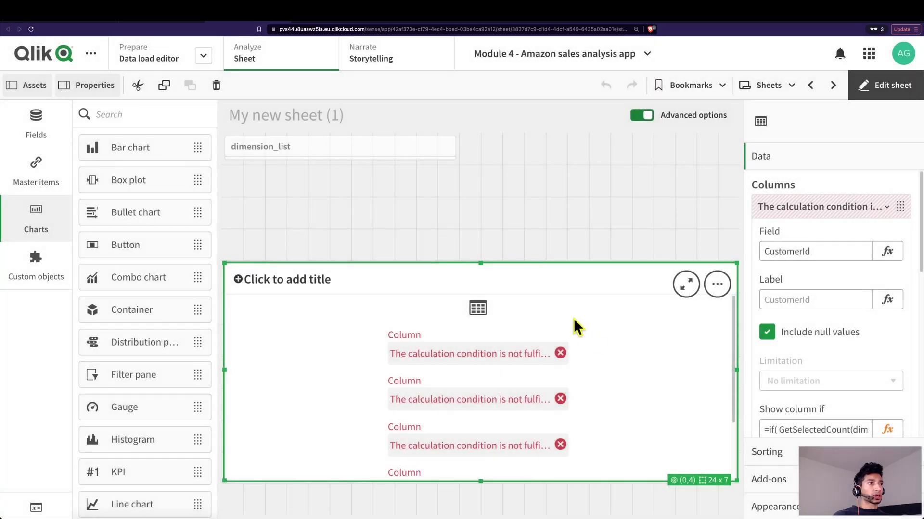
Test the table outside editing by selecting Country in the dimension_list filter and adding CustomerId to the selection.
click(889, 94)
click(264, 152)
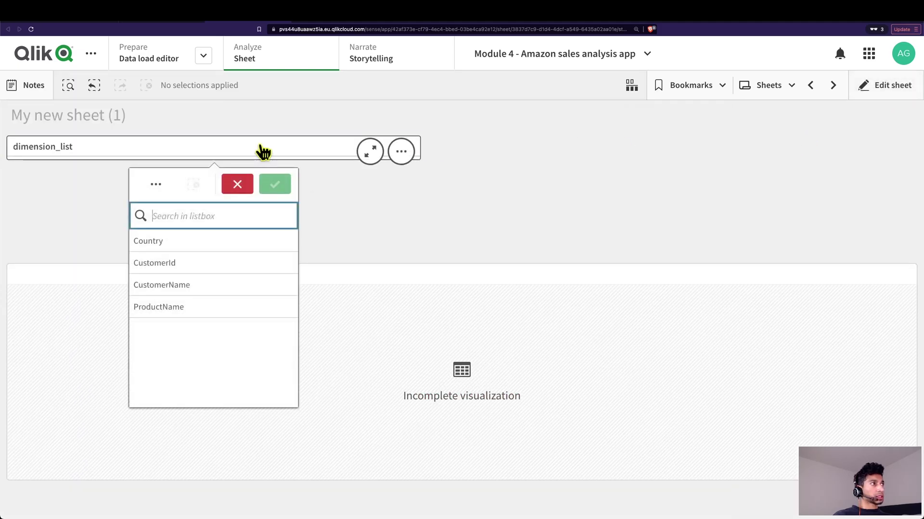
click(216, 242)
click(284, 185)
click(207, 147)
click(154, 261)
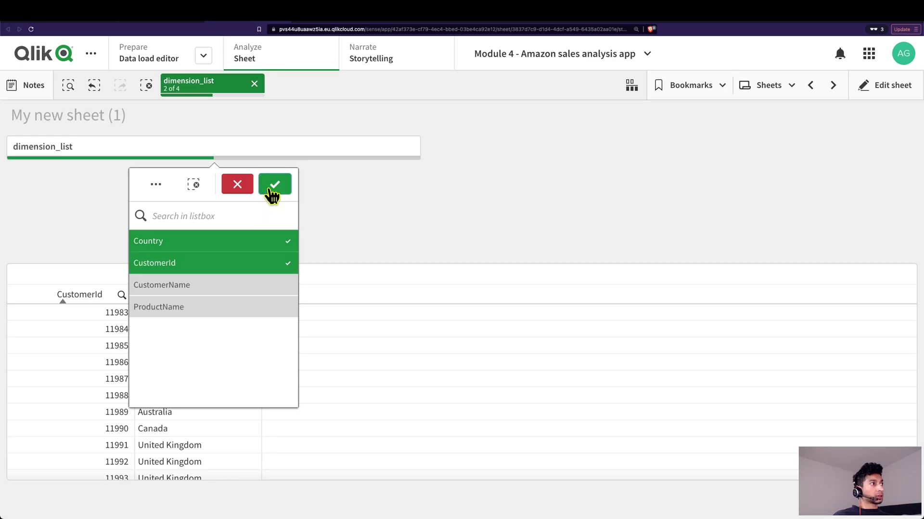
click(274, 183)
Extend the dimension_list test selection with CustomerName and ProductName, and clear the whole selection again.
click(259, 153)
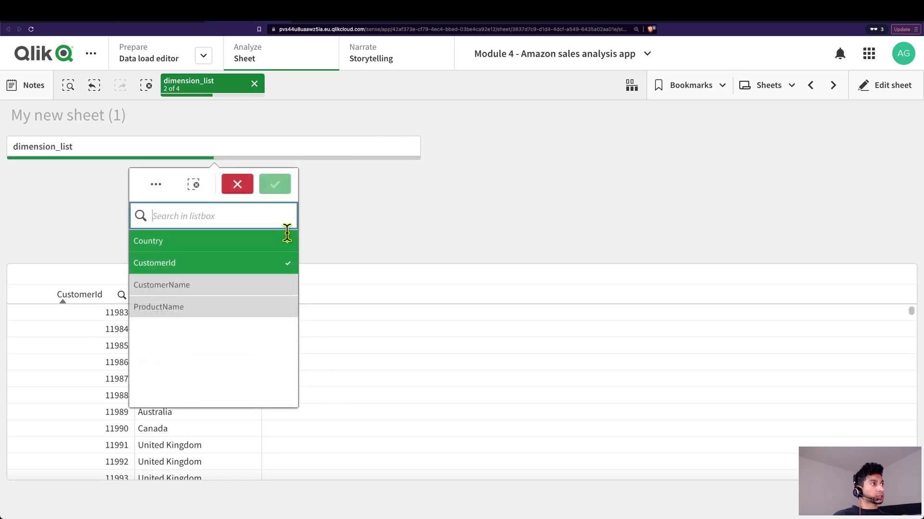
click(193, 283)
click(193, 303)
click(169, 166)
click(254, 84)
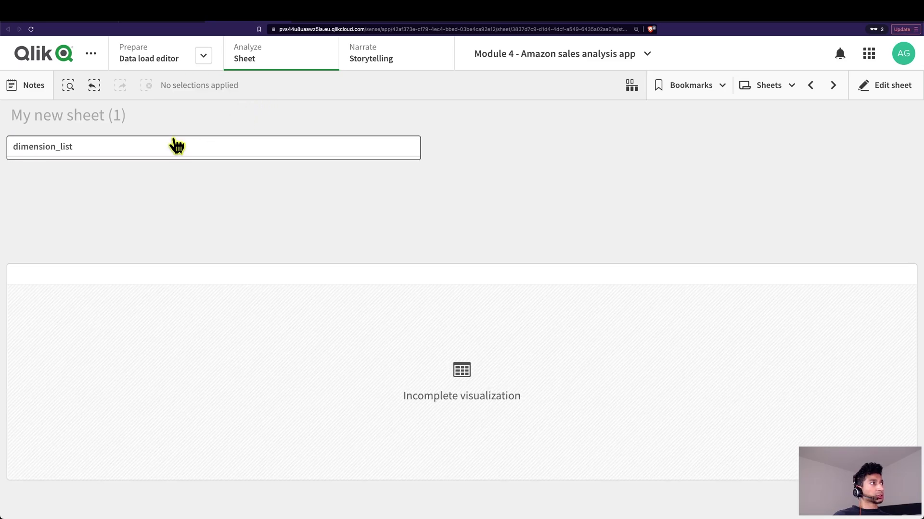
Test the combination of CustomerName and Country in the dimension_list filter.
click(175, 146)
click(206, 285)
click(212, 243)
click(275, 186)
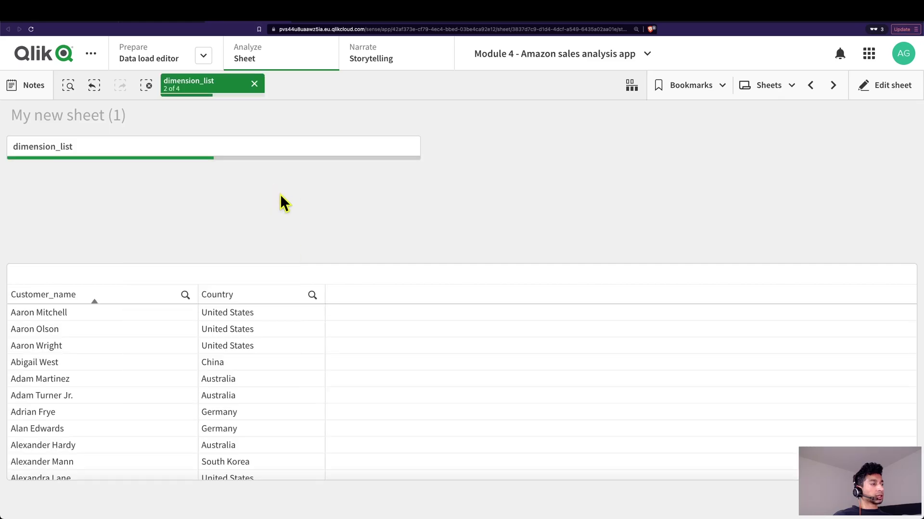
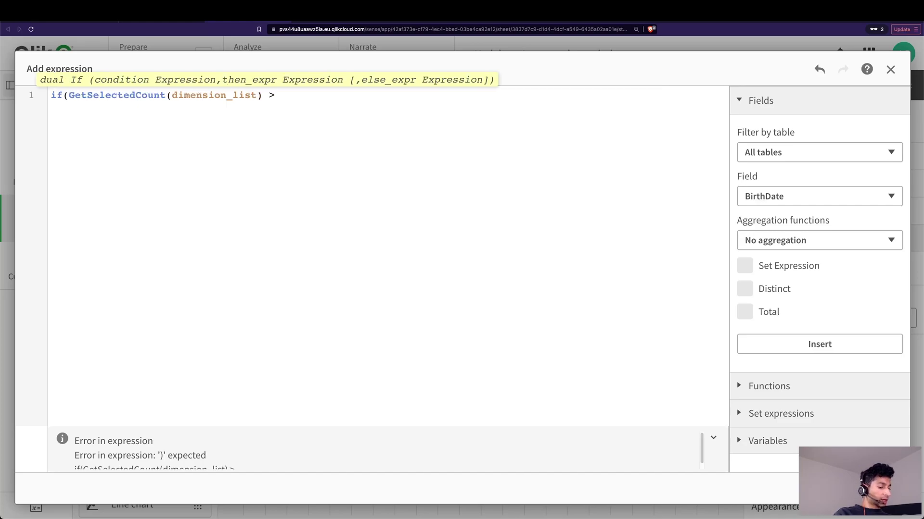
Set the table's calculation condition to if(GetSelectedCount(dimension_list) >0, 1, 0) and its displayed message to 'Please make a bloody selection in the Dimension Lis'.
text(>0, 1, 0)
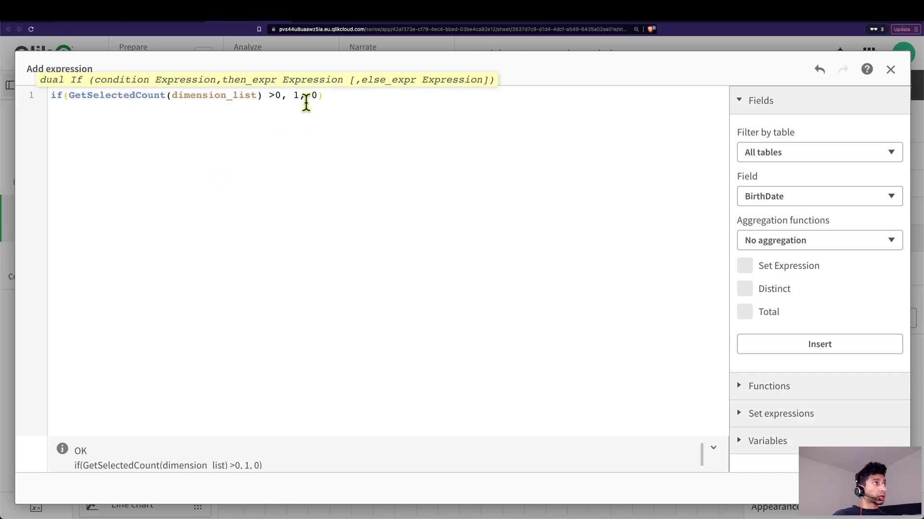
click(854, 488)
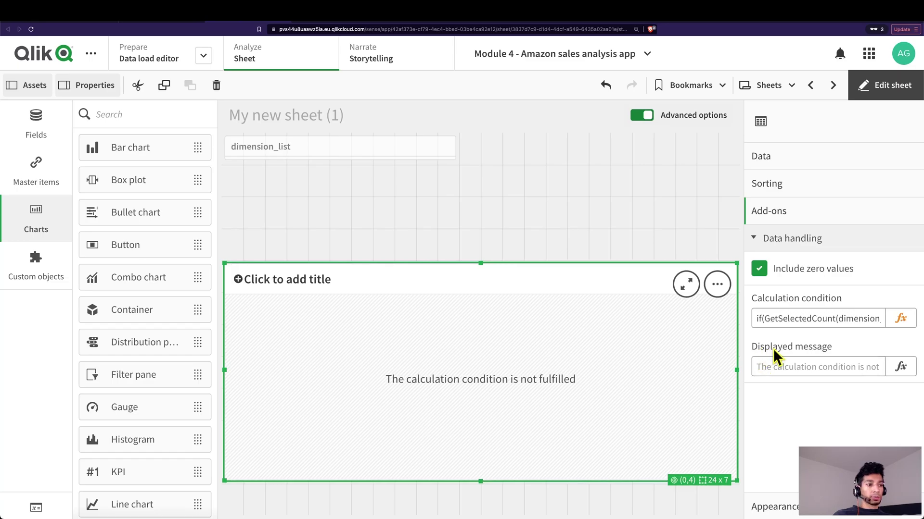
click(900, 367)
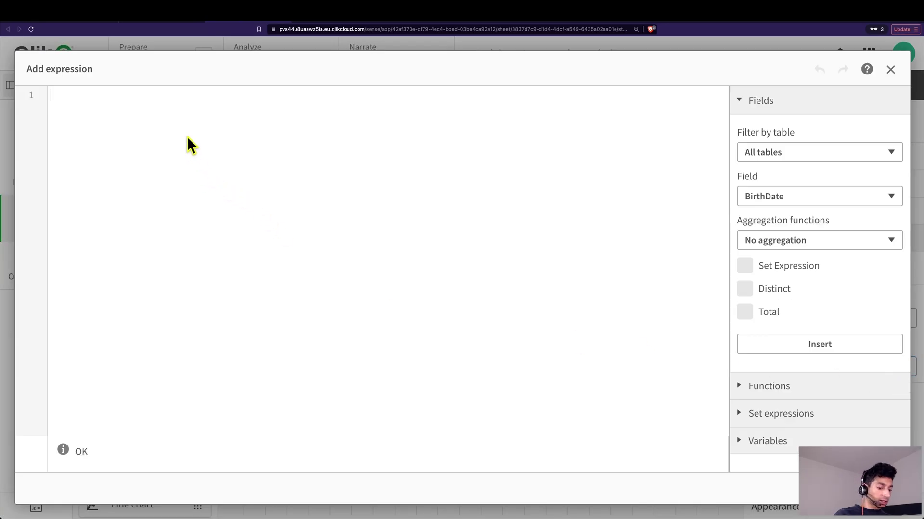
text('Please make a bloody selection)
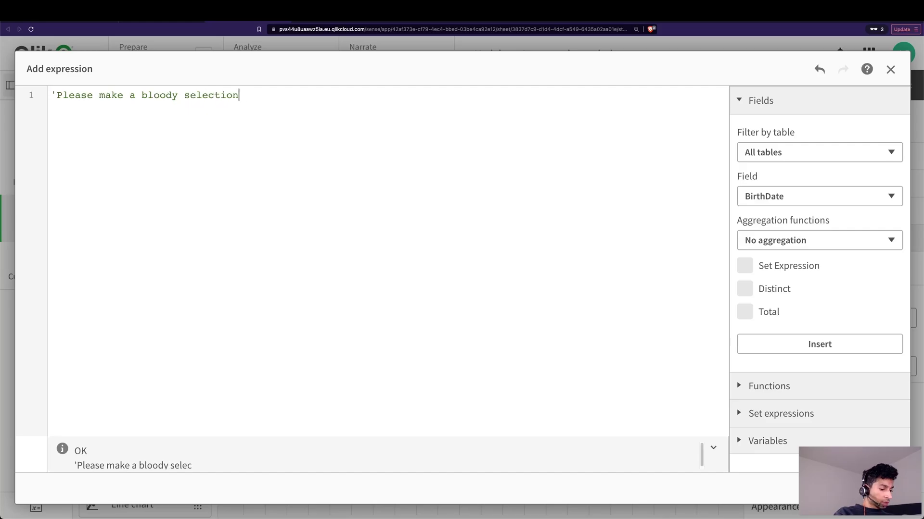
text( in the Dimension Lis')
click(880, 488)
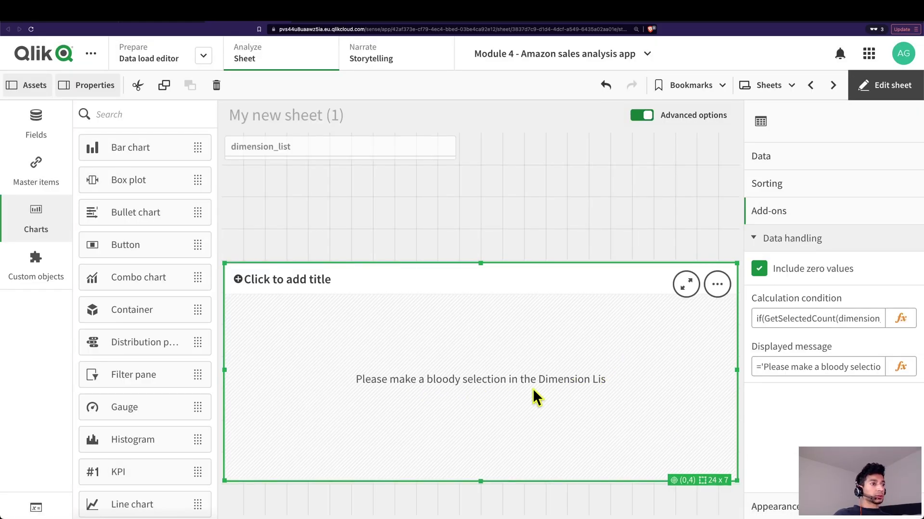
Test the calculation condition outside editing by selecting Country in the dimension_list filter, and clear the selection again.
click(872, 89)
click(249, 153)
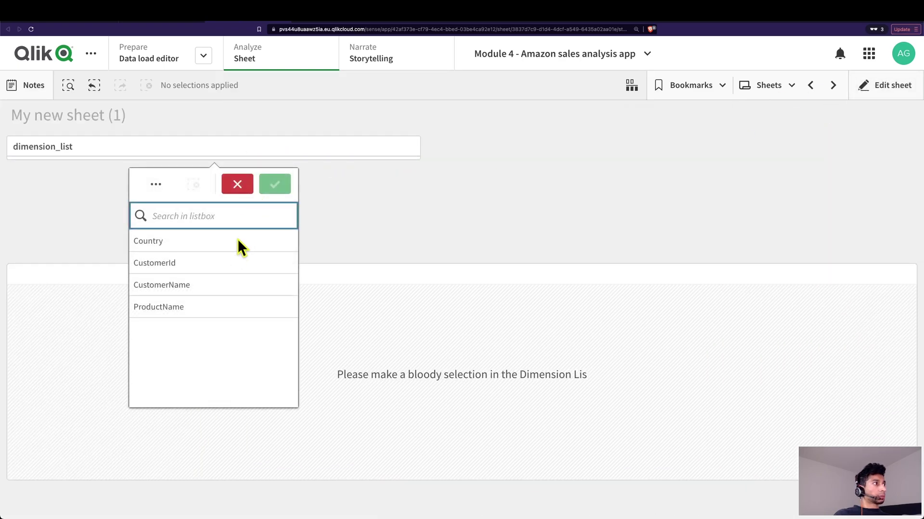
click(238, 241)
click(274, 184)
click(254, 83)
Shorten the CustomerId column's show condition to SubStringCount(concat(dimension_list, '|'),'CustomerId'), apply it, and clear the dimension_list test selection.
click(885, 85)
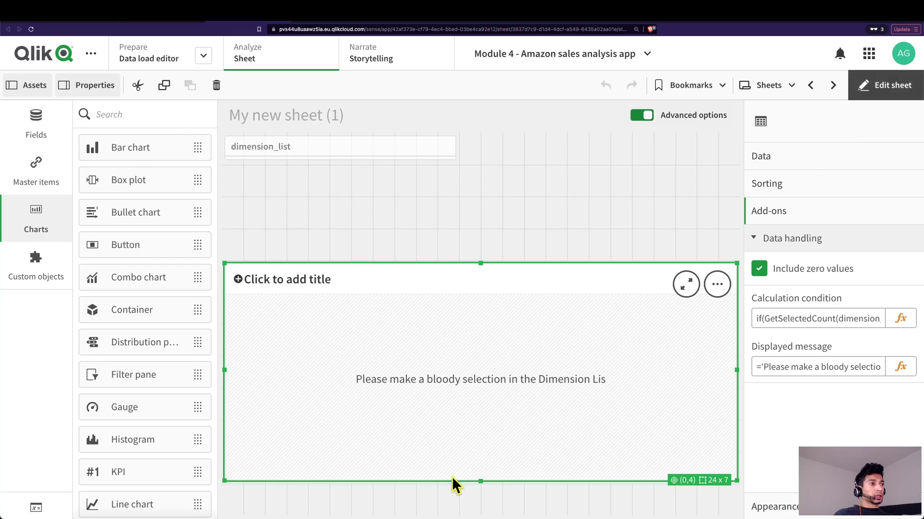
click(775, 316)
click(817, 315)
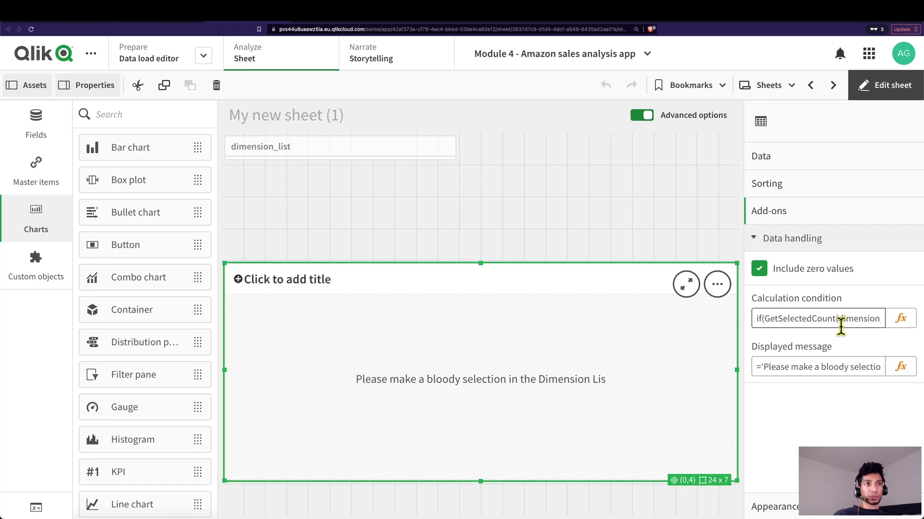
click(780, 163)
click(825, 213)
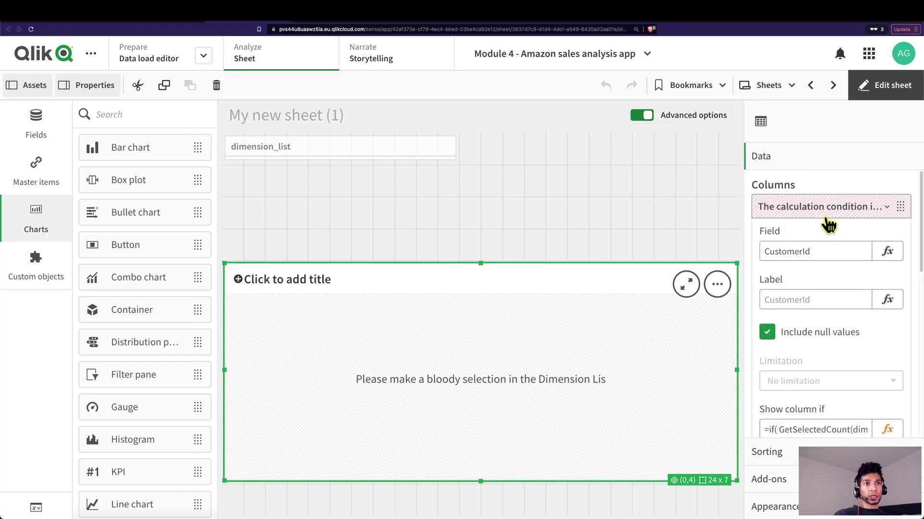
scroll(882, 407, down, 1)
click(887, 383)
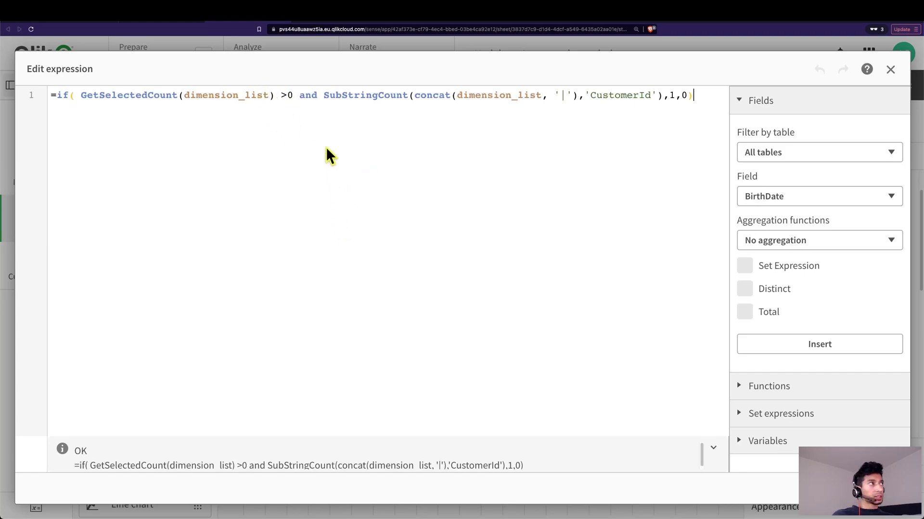
drag(321, 96, 41, 96)
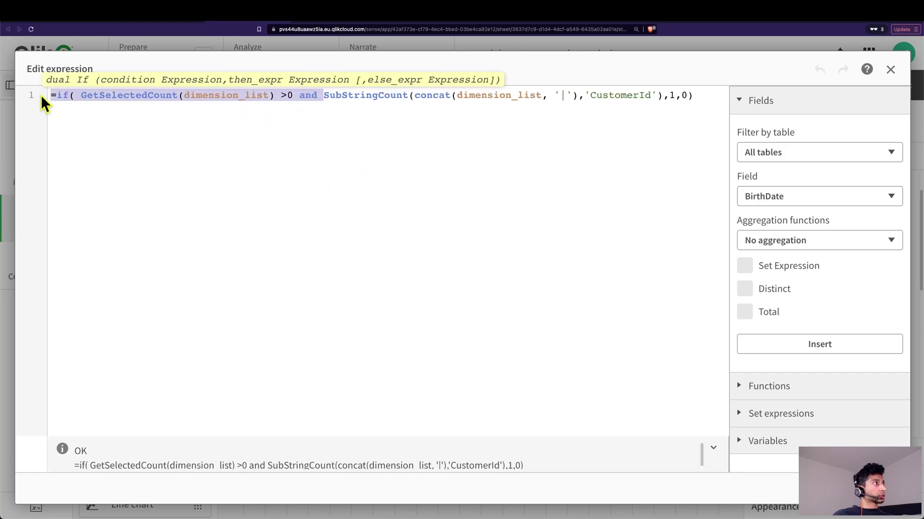
key(BackSpace)
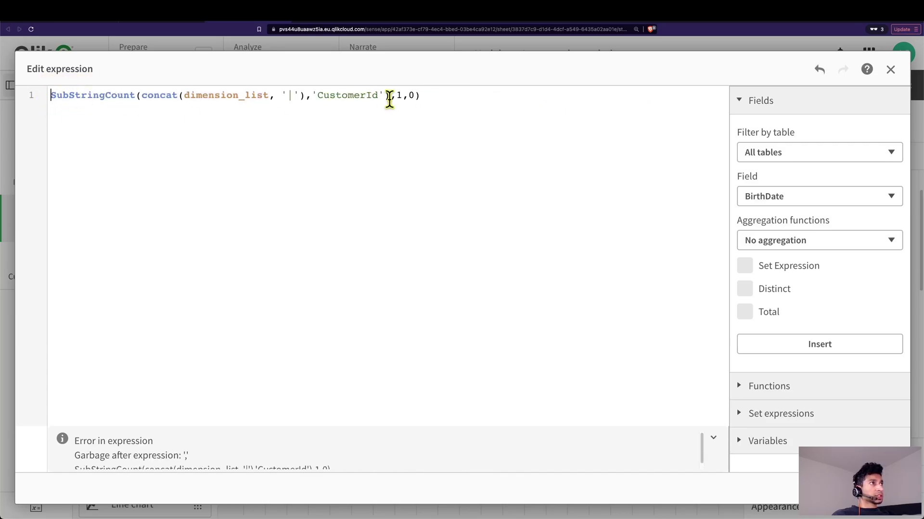
drag(389, 96, 456, 118)
key(BackSpace)
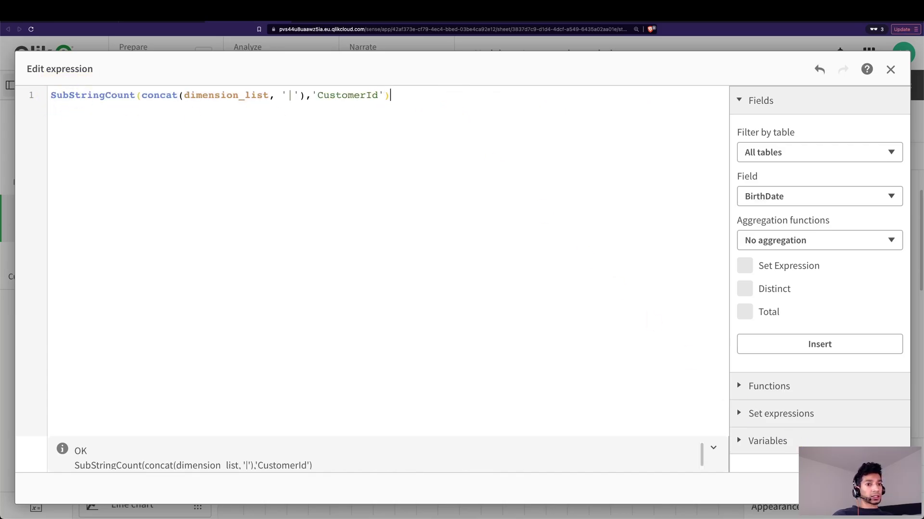
click(880, 488)
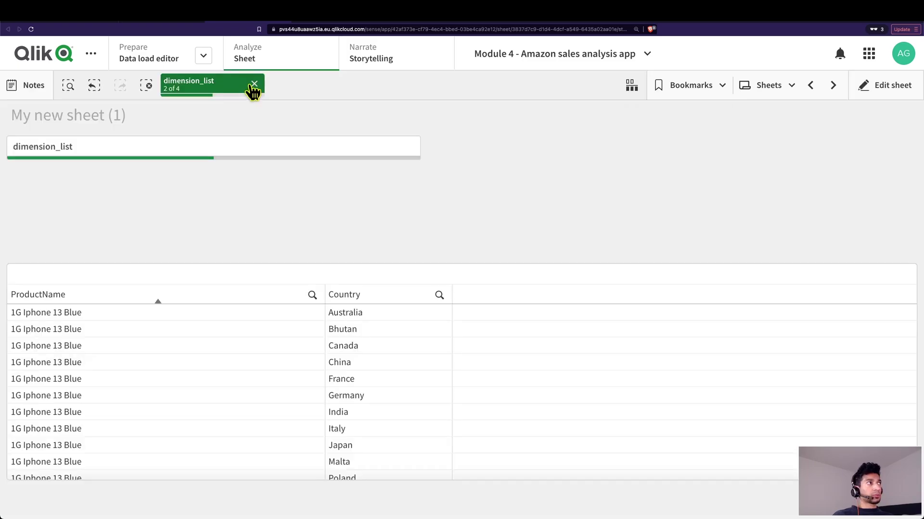
click(252, 85)
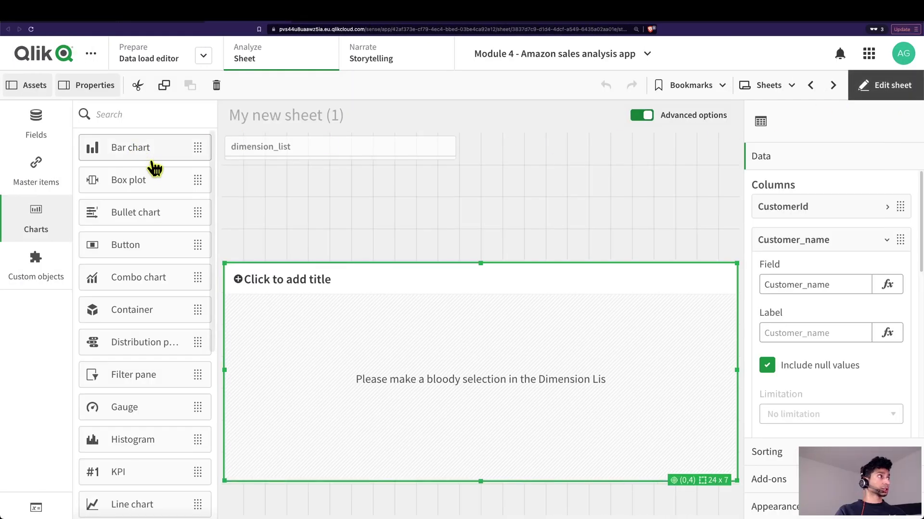
Create two master measures: avg_sales with the expression avg(SalesAmount) and total_sales with the expression sum(SalesAmount).
click(49, 179)
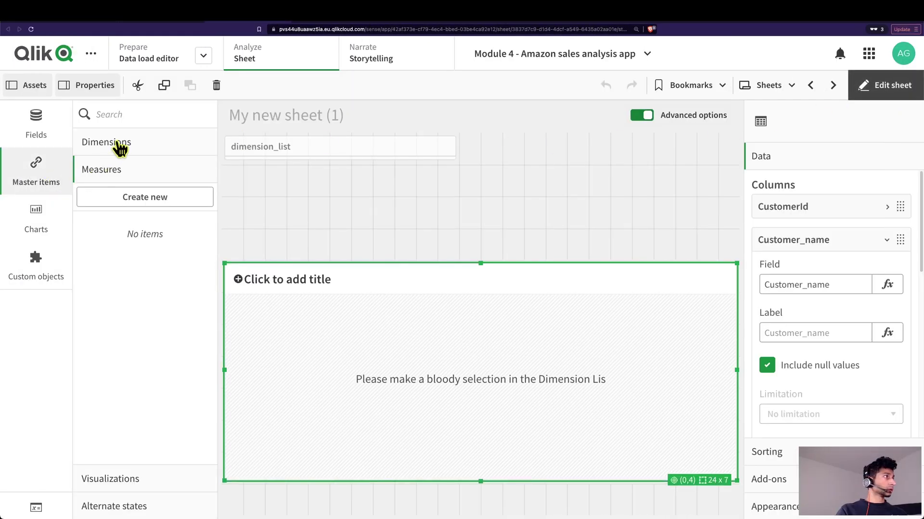
click(134, 199)
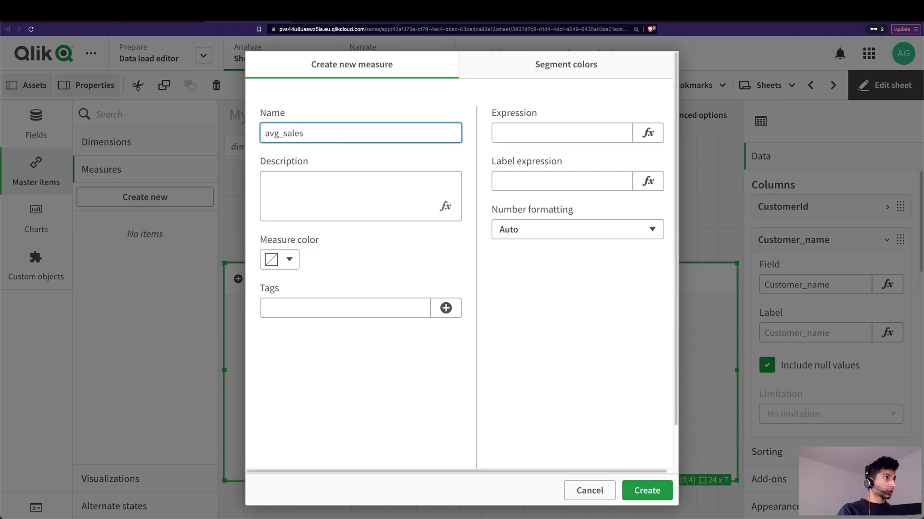
click(534, 131)
text(avg(SalesAmount))
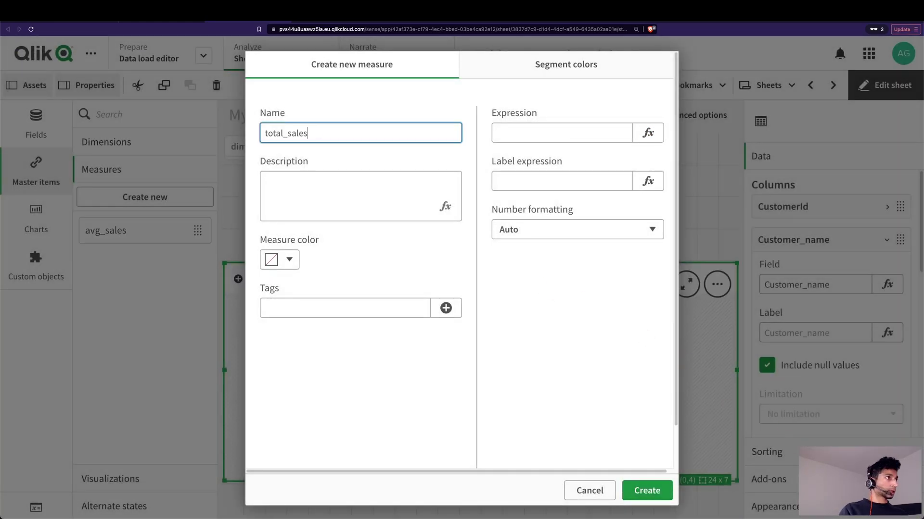
click(517, 135)
text(sum(SalesAmount))
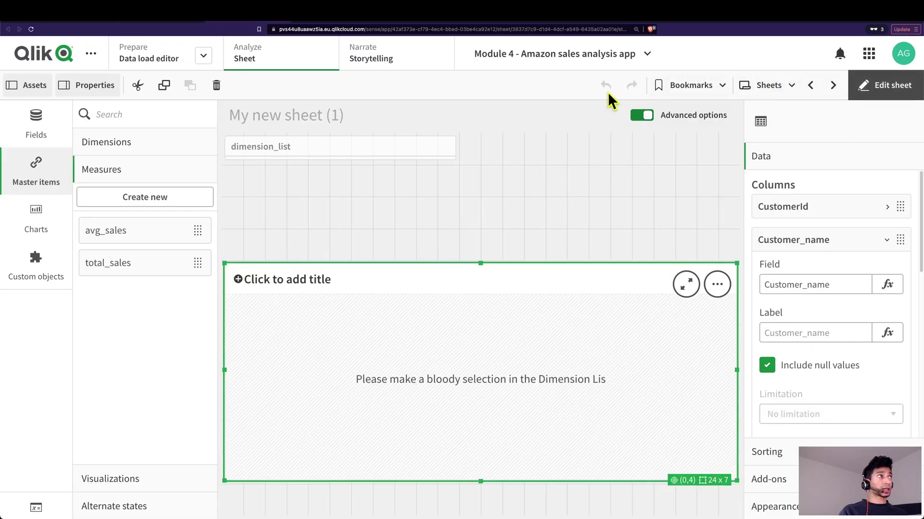
Add an inline table list_measure to the Dim-Geography script with field measure_list and values avg_sales and total_sales, and load the data.
click(172, 57)
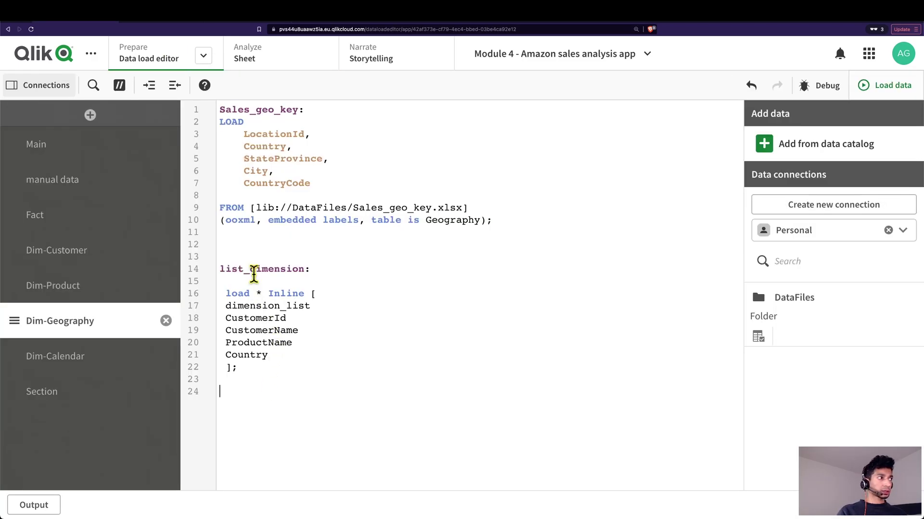
drag(245, 374, 223, 305)
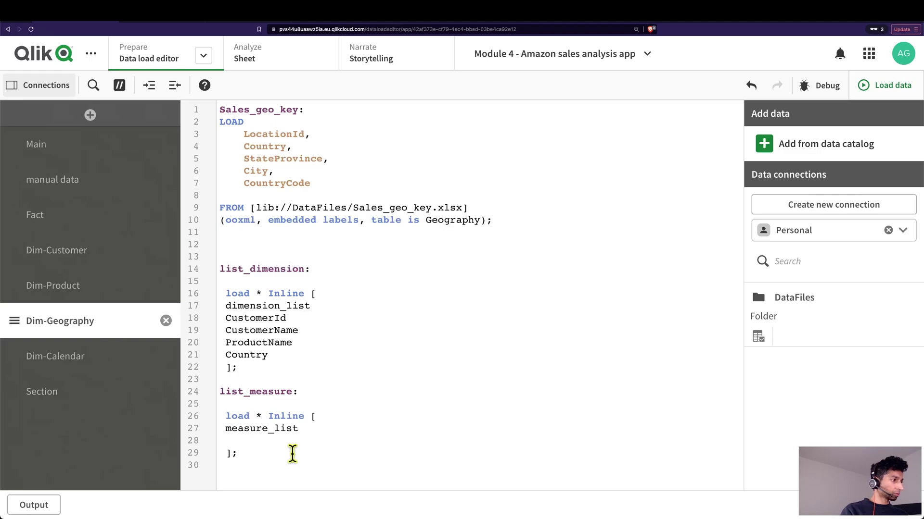
key(Return)
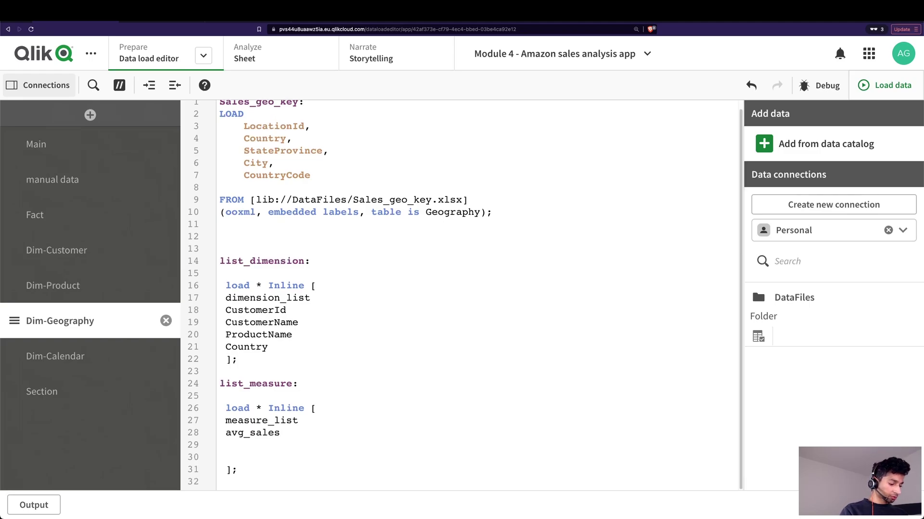
click(855, 92)
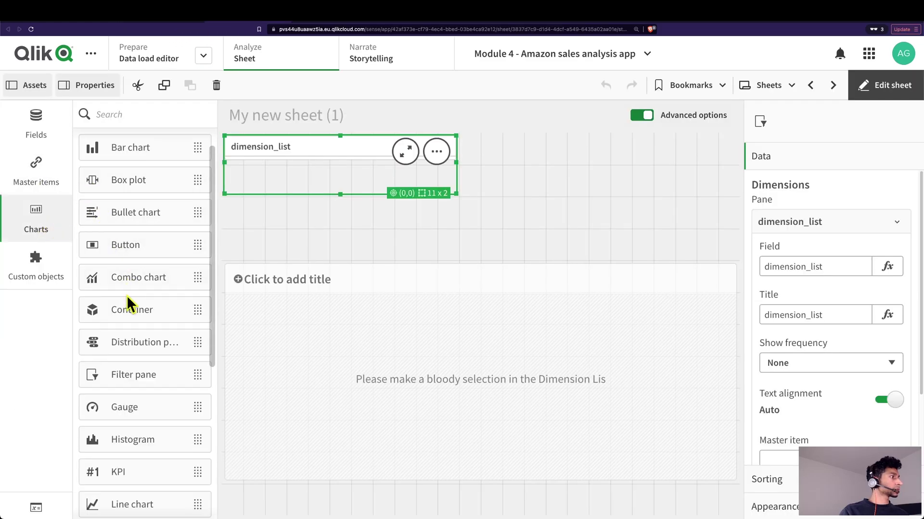
Add a filter pane for the measure_list field beside the dimension_list filter, shrunk to a thin strip filling the remaining width.
scroll(128, 303, down, 3)
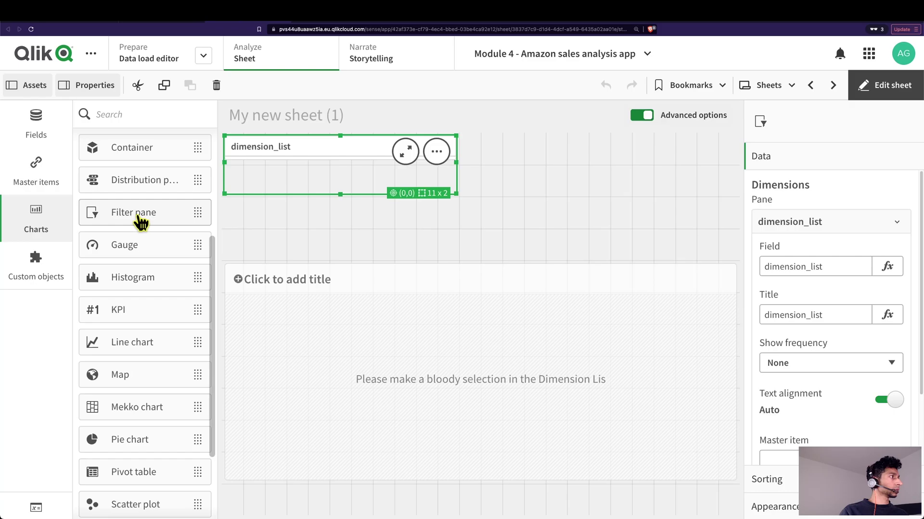
drag(138, 218, 546, 178)
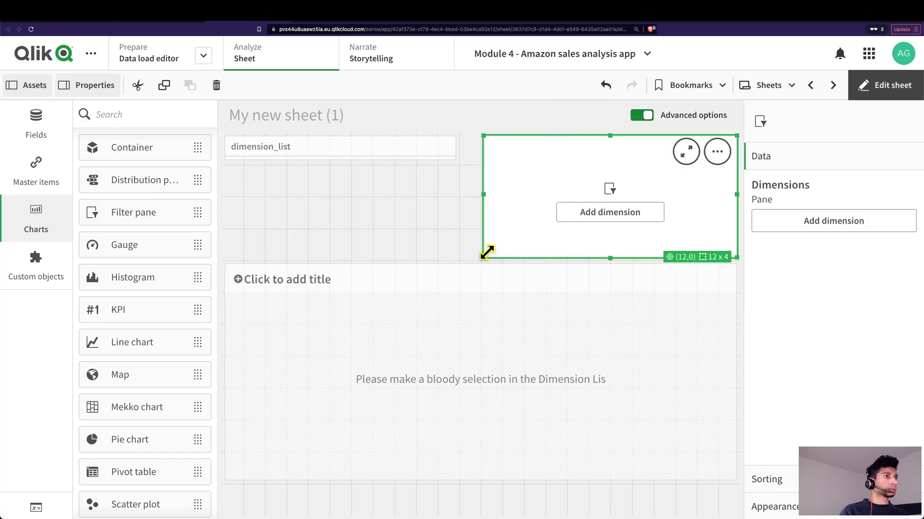
drag(487, 252, 461, 162)
click(834, 220)
text(me)
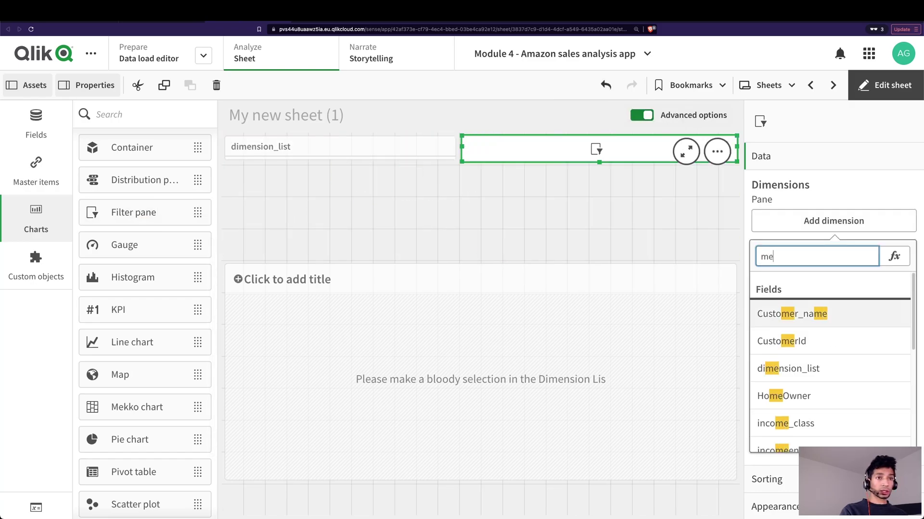
text(a)
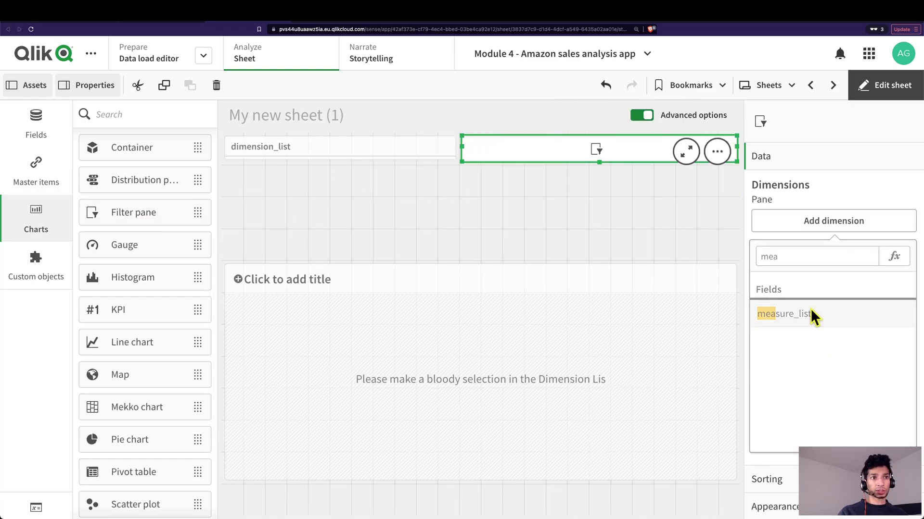
click(813, 315)
Outside editing, examine the values offered by the measure_list filter and compare them with the list_measure inline table in the load script.
click(880, 85)
click(601, 159)
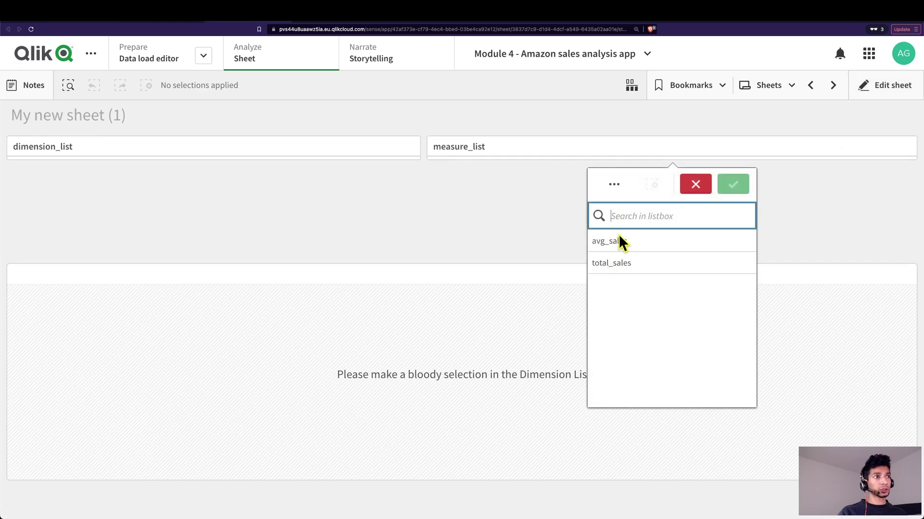
click(102, 22)
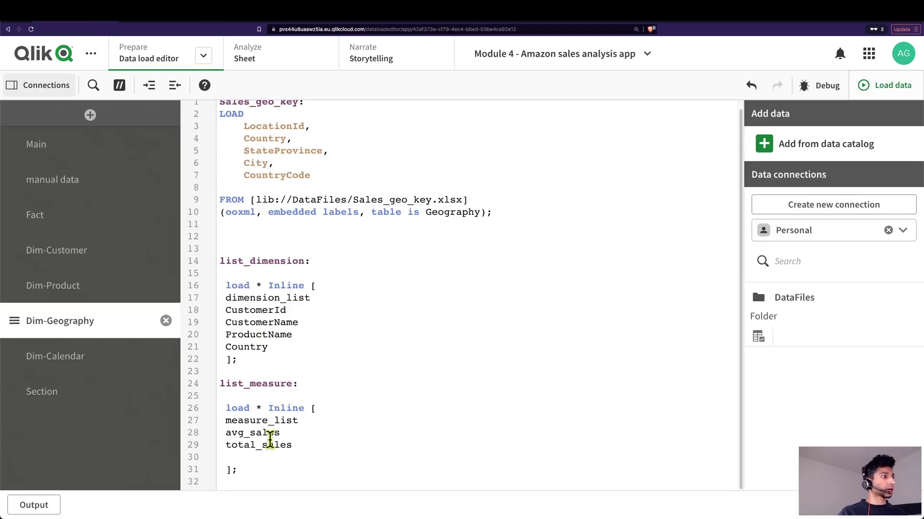
drag(295, 446, 220, 432)
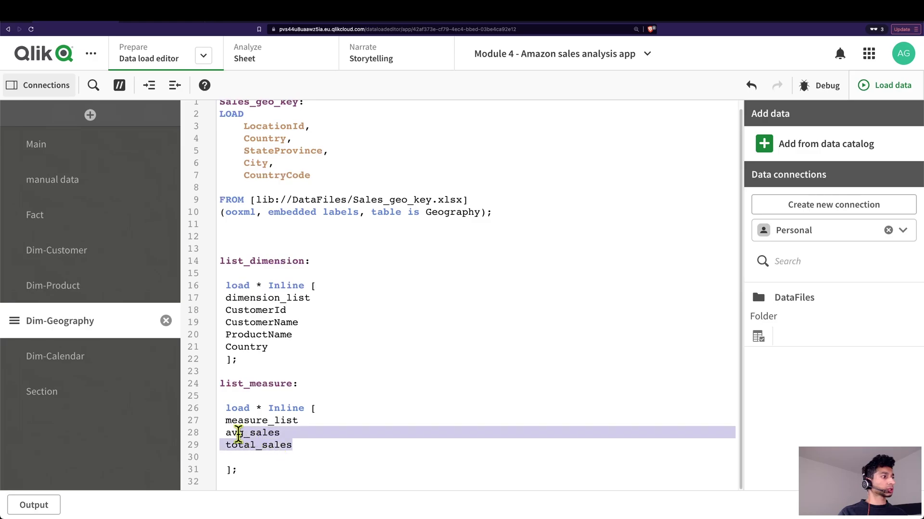
click(224, 23)
click(518, 250)
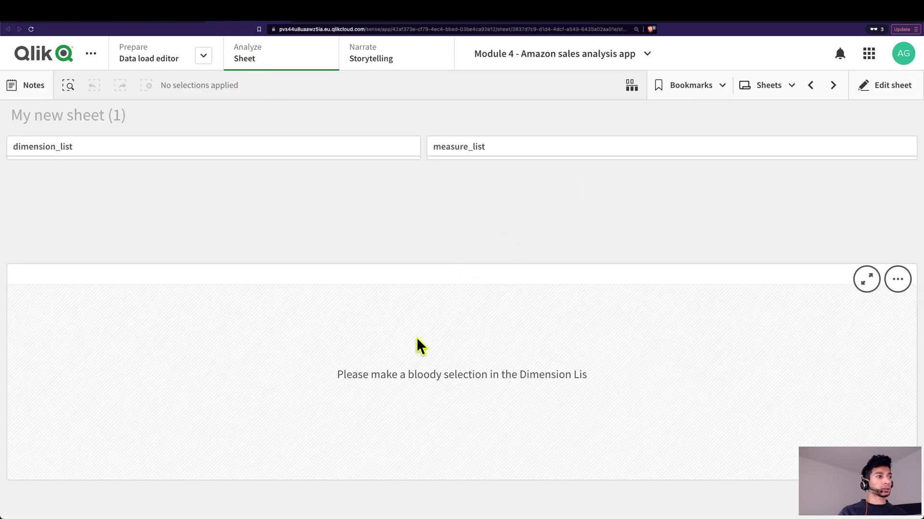
click(522, 148)
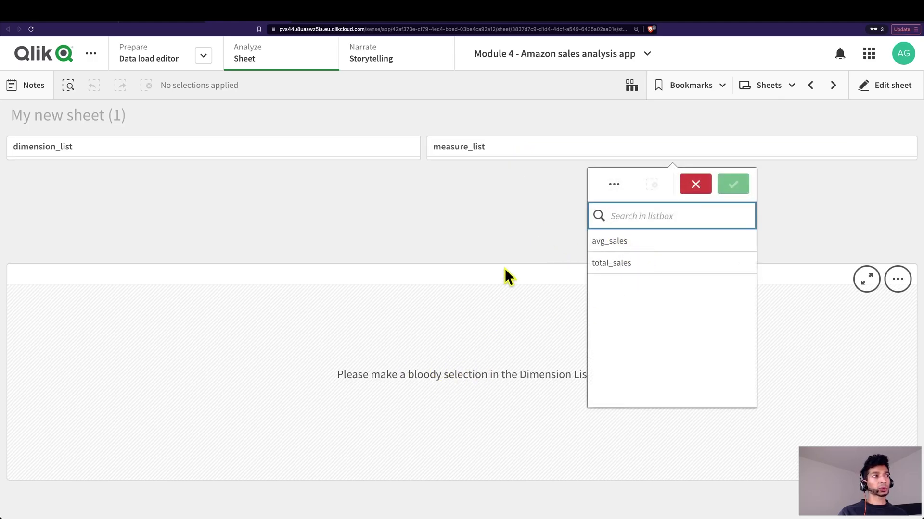
click(513, 241)
Add the master measures avg_sales and total_sales as new columns of the table.
click(891, 85)
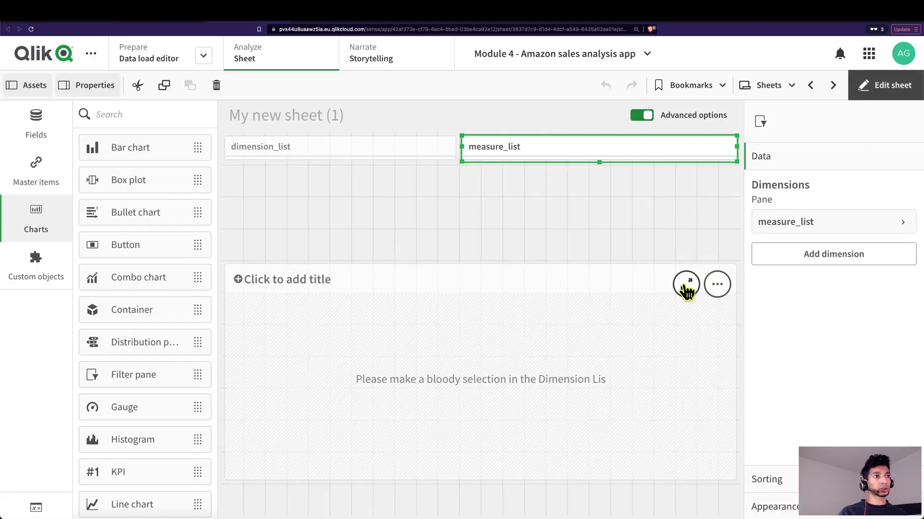
click(607, 283)
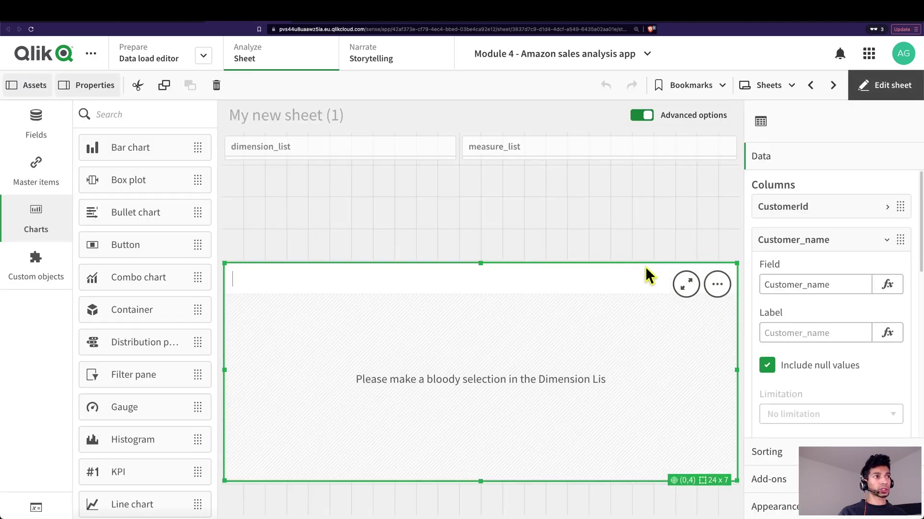
click(869, 246)
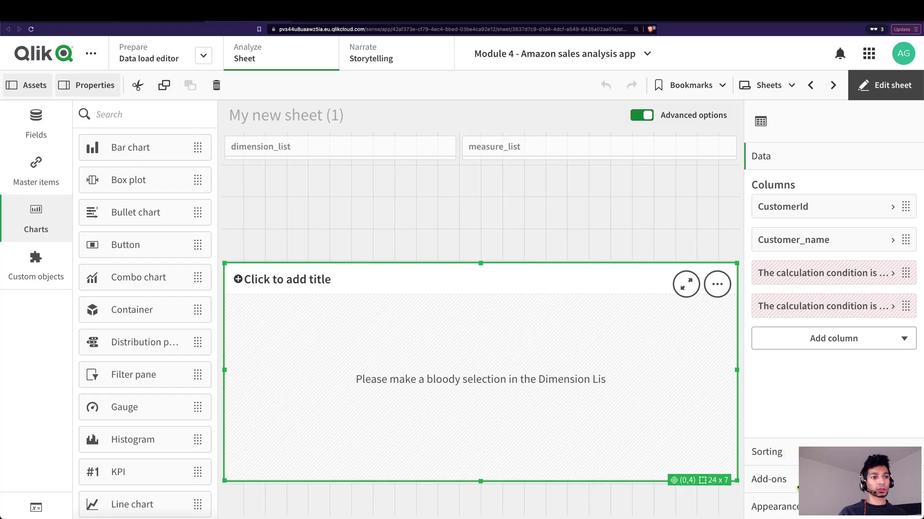
click(844, 343)
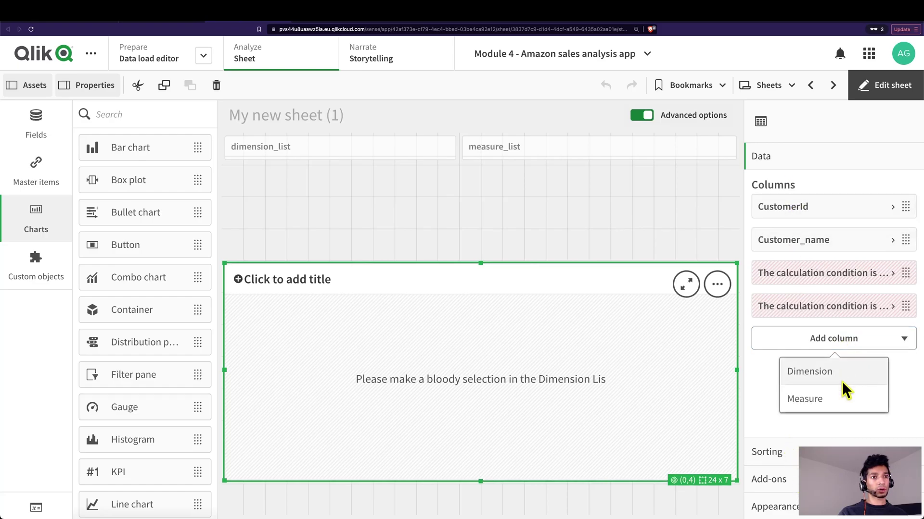
click(839, 398)
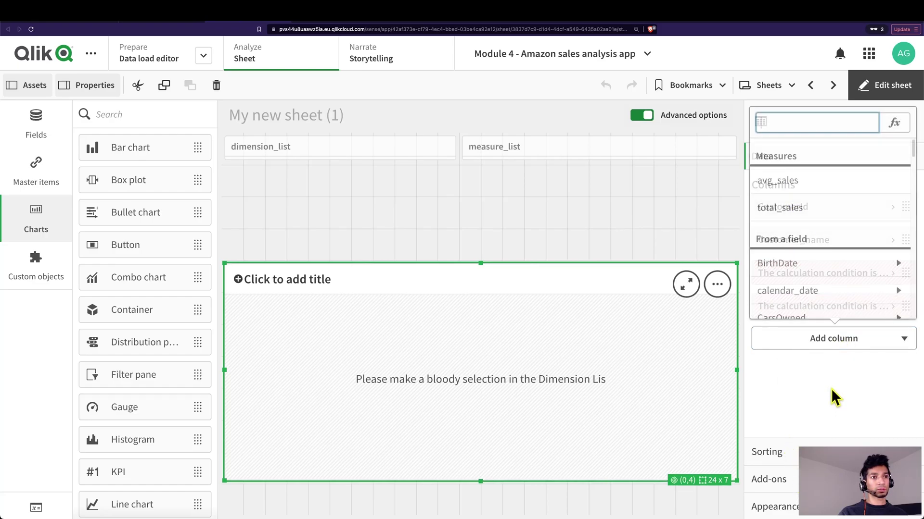
click(777, 181)
click(831, 375)
click(835, 435)
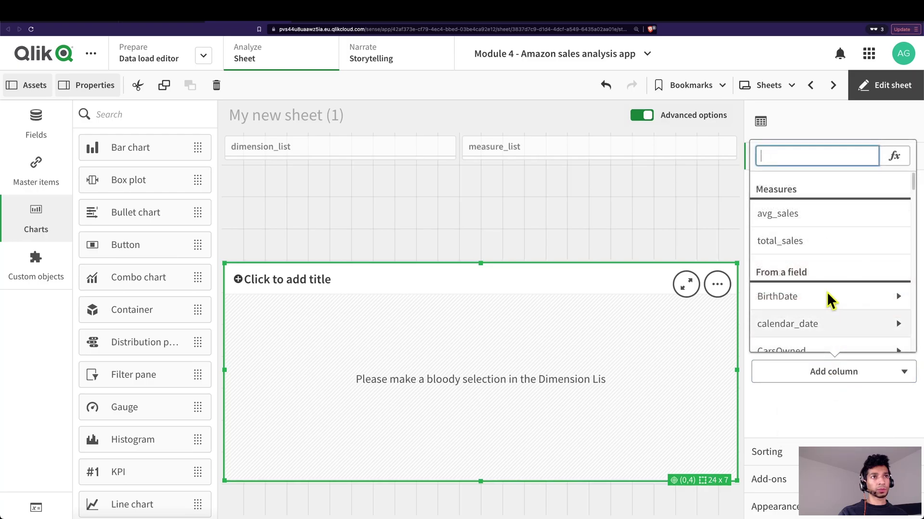
click(810, 243)
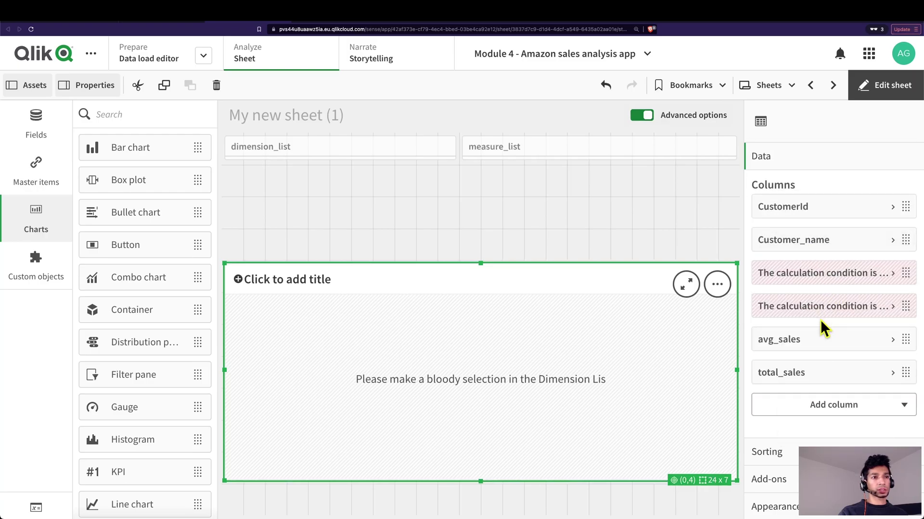
Set the avg_sales column's show condition to SubStringCount(Concat(measure_list,'|'),'avg_sales') and apply it.
click(825, 346)
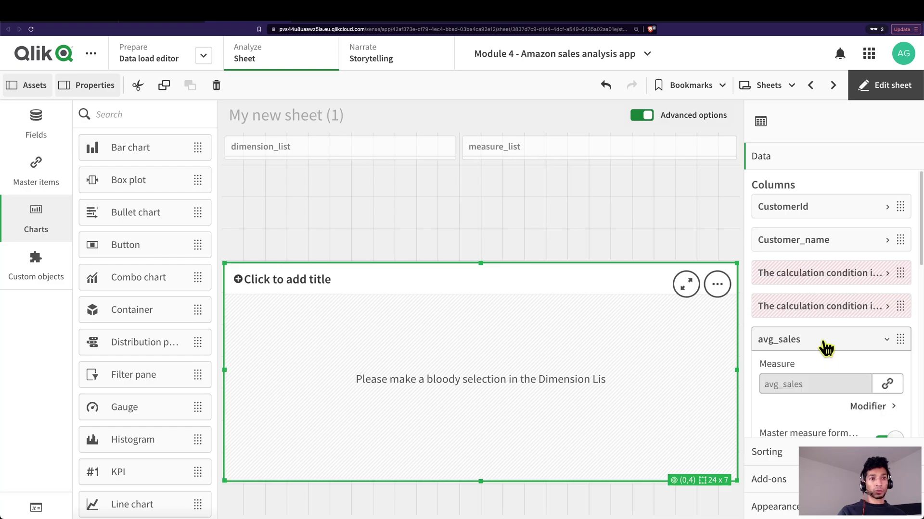
scroll(824, 351, down, 3)
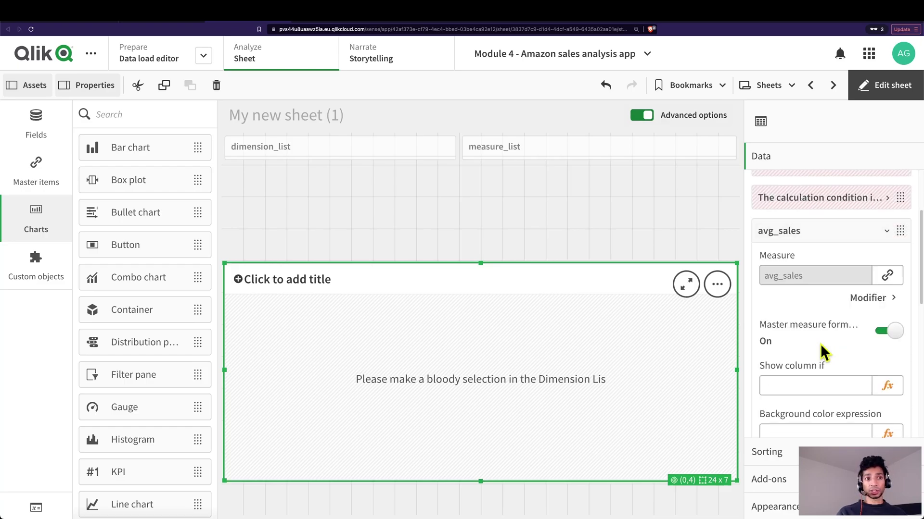
click(888, 372)
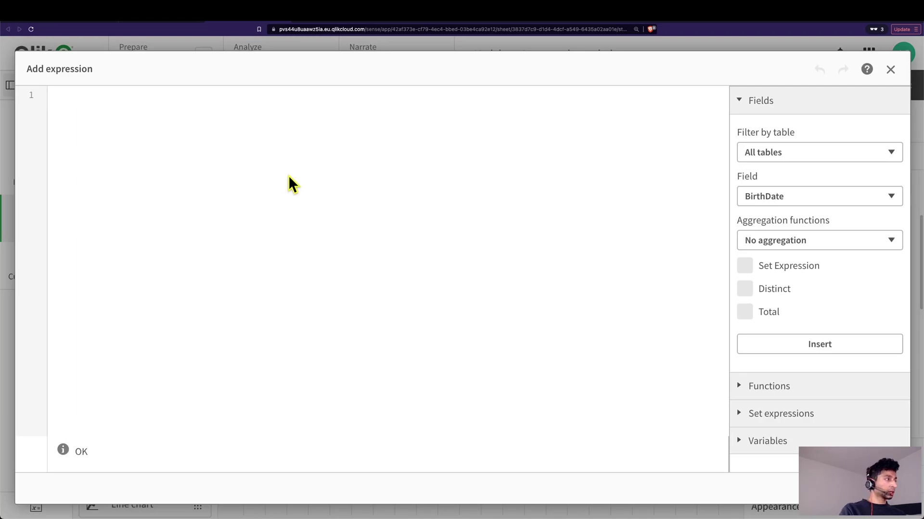
text(sub)
key(Down)
key(Return)
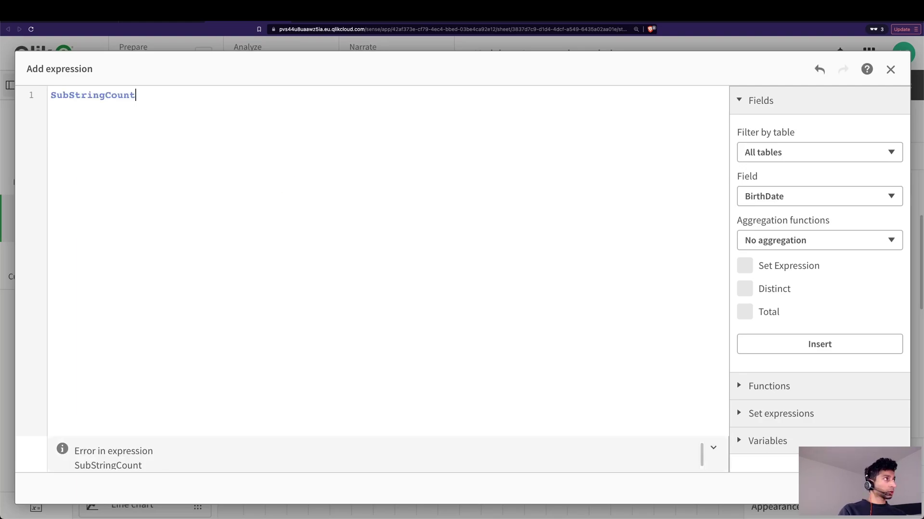
text((co)
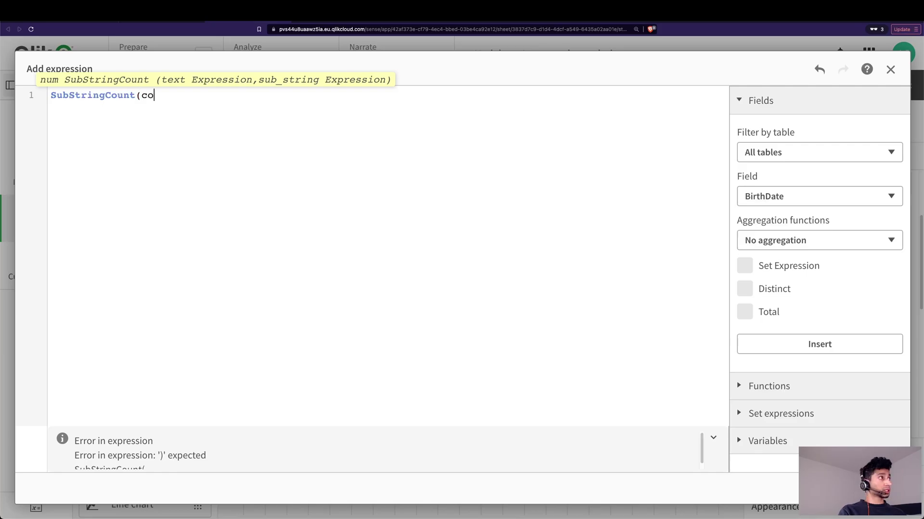
text(n)
key(Return)
text((mea)
key(Return)
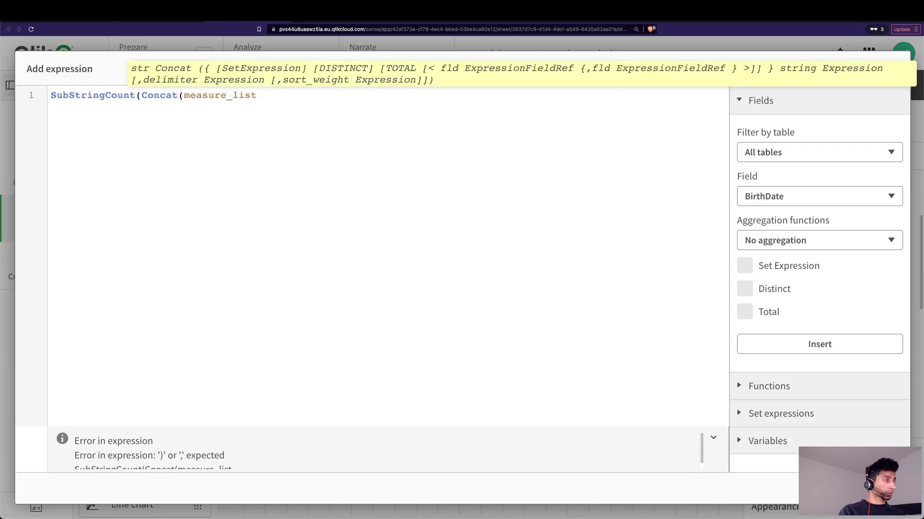
text(,'|'))
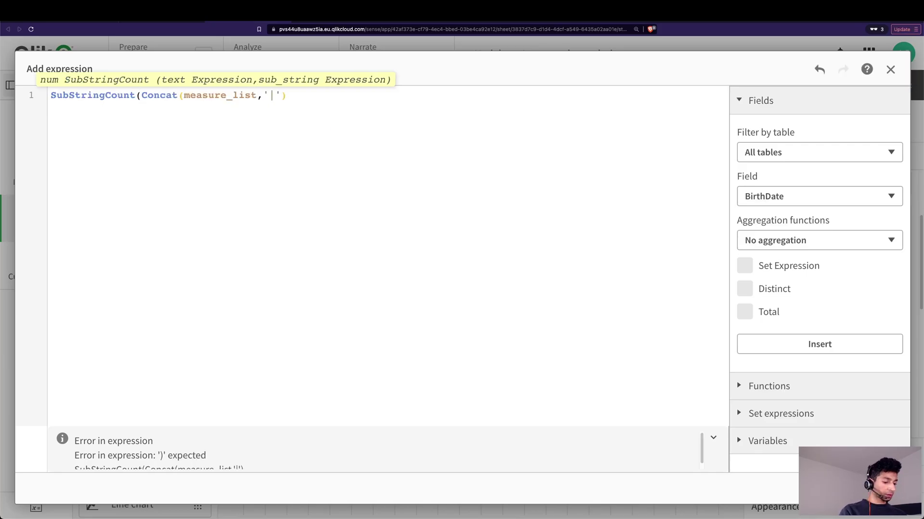
text(,'avg_sales'))
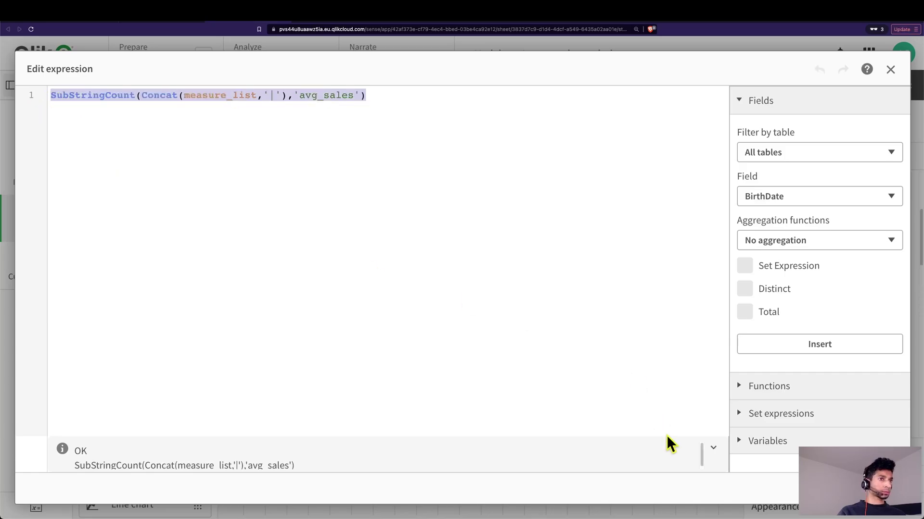
click(885, 488)
Set the total_sales column's show condition to SubStringCount(Concat(measure_list,'|'),'total_sales') and apply it.
click(813, 218)
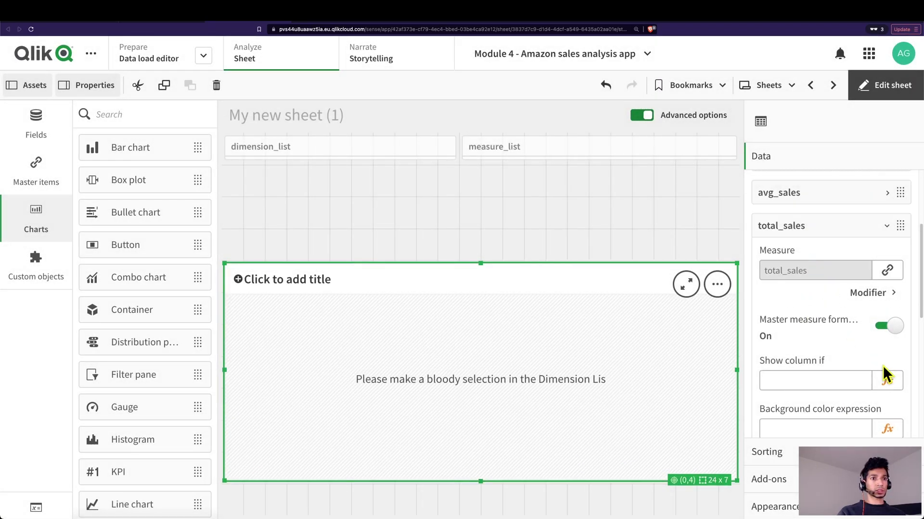
click(886, 375)
text(SubStringCount(Concat(measure_list,'|'),'avg_sales'))
double_click(324, 95)
text(total)
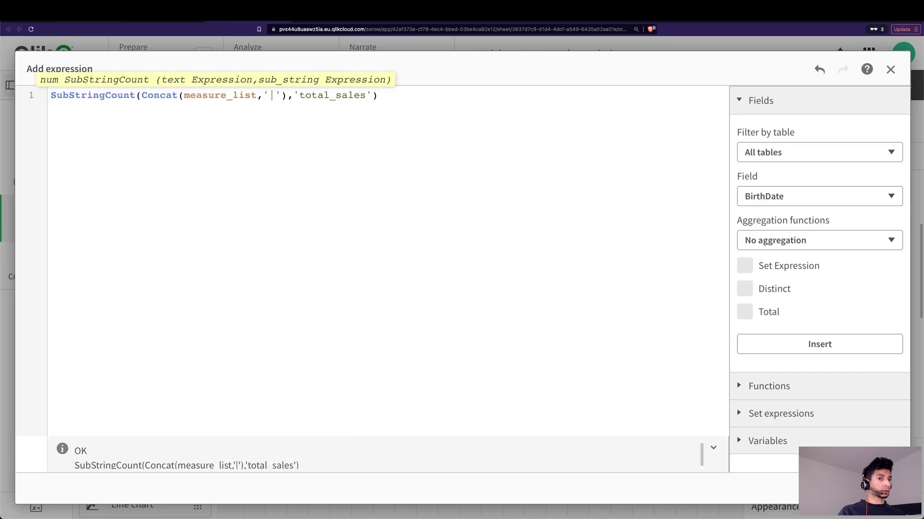
click(885, 488)
Test the table outside editing by selecting Country in dimension_list and avg_sales in measure_list, and clear the measure_list selection.
click(886, 85)
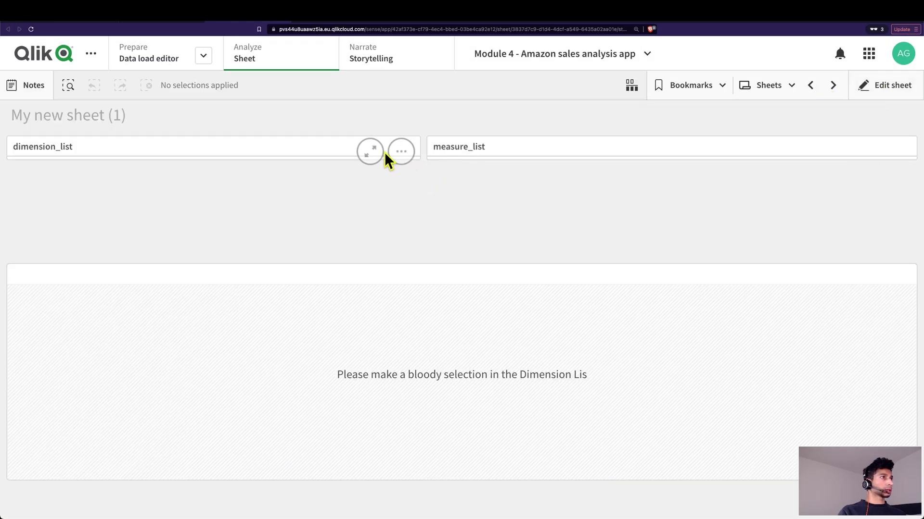
click(274, 151)
click(246, 244)
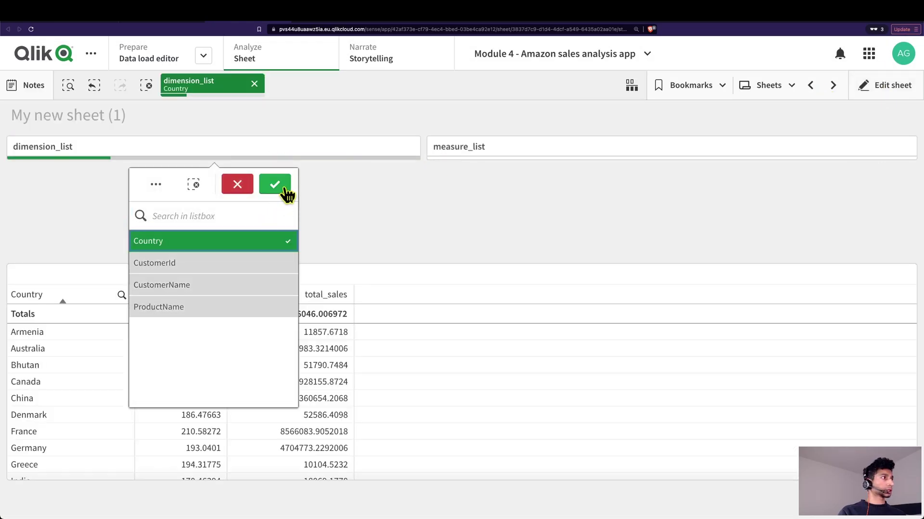
click(284, 185)
click(563, 149)
click(622, 239)
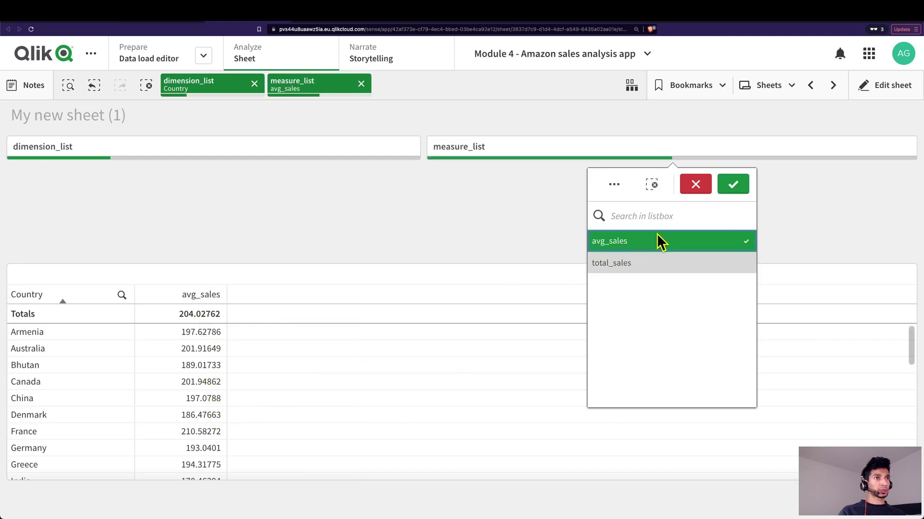
click(745, 189)
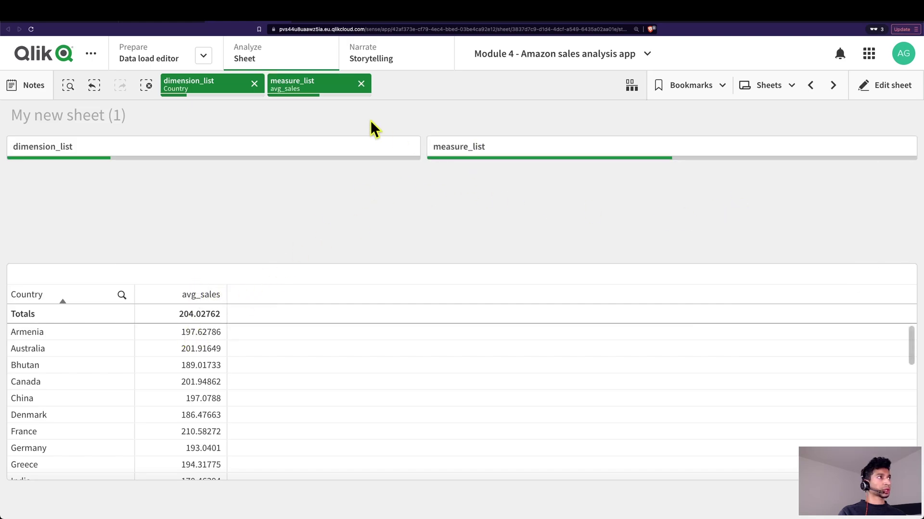
click(360, 84)
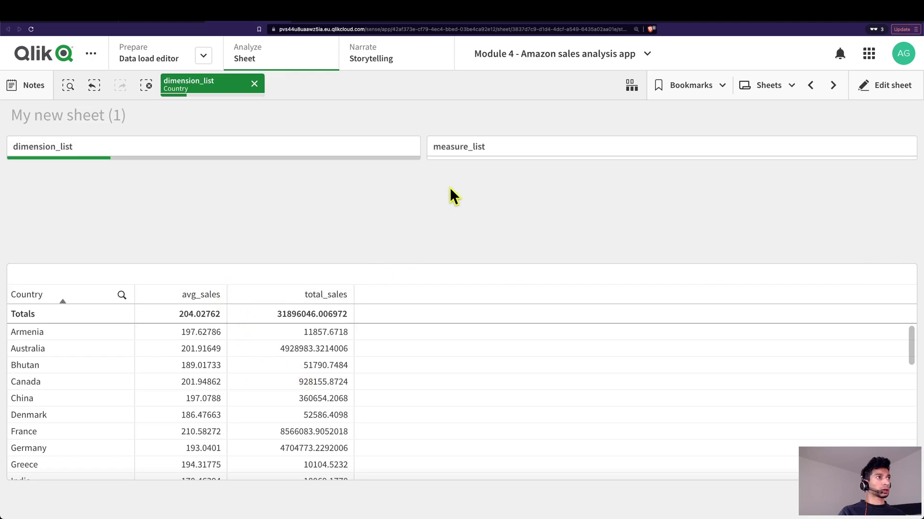
click(482, 145)
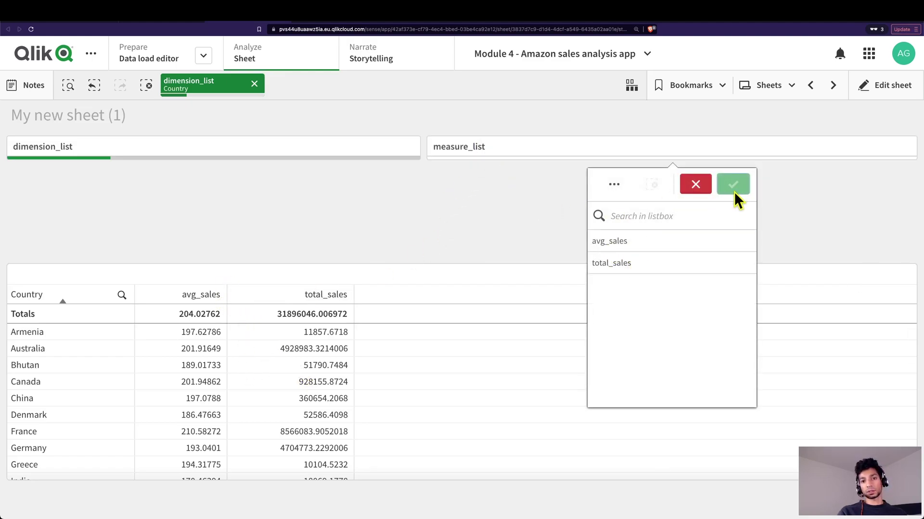
click(704, 186)
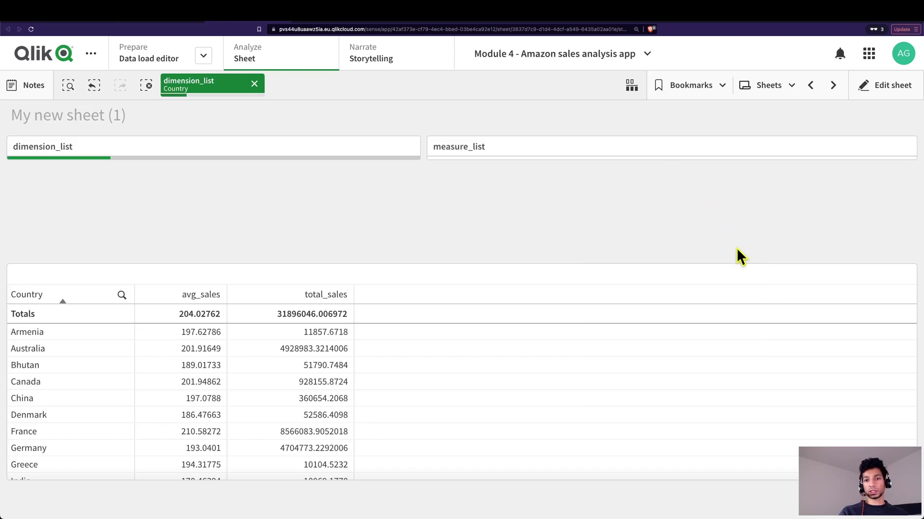
click(469, 153)
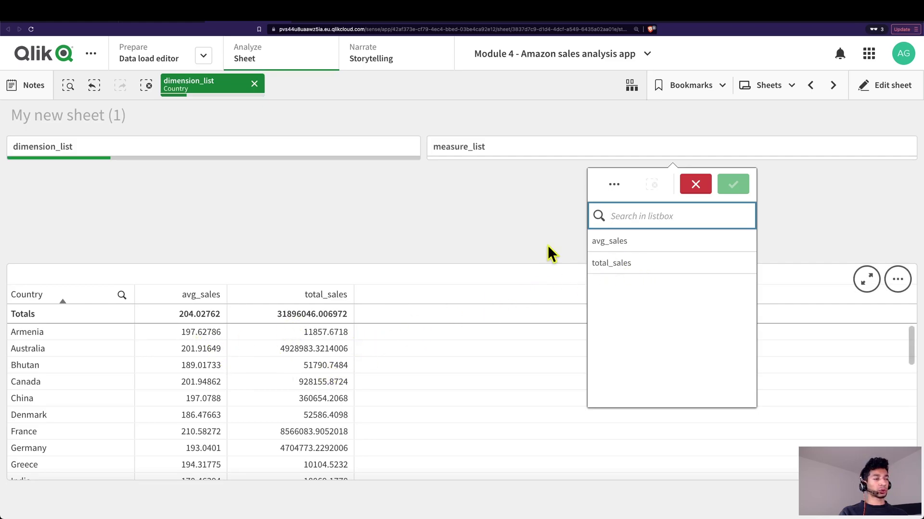
Edit the sheet and set the table's calculation condition to if(GetSelectedCount(dimension_list) >0 and GetSelectedCount(measure_list) > 0, 1, 0).
click(885, 94)
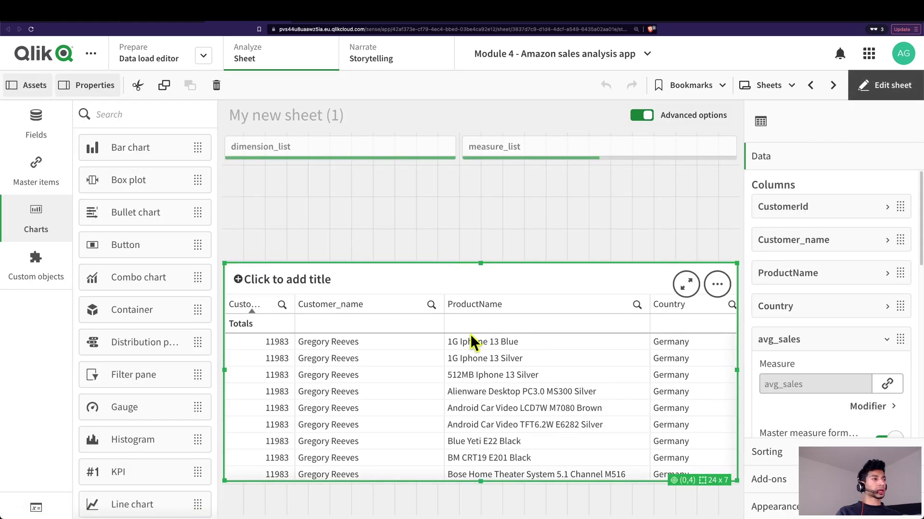
click(854, 338)
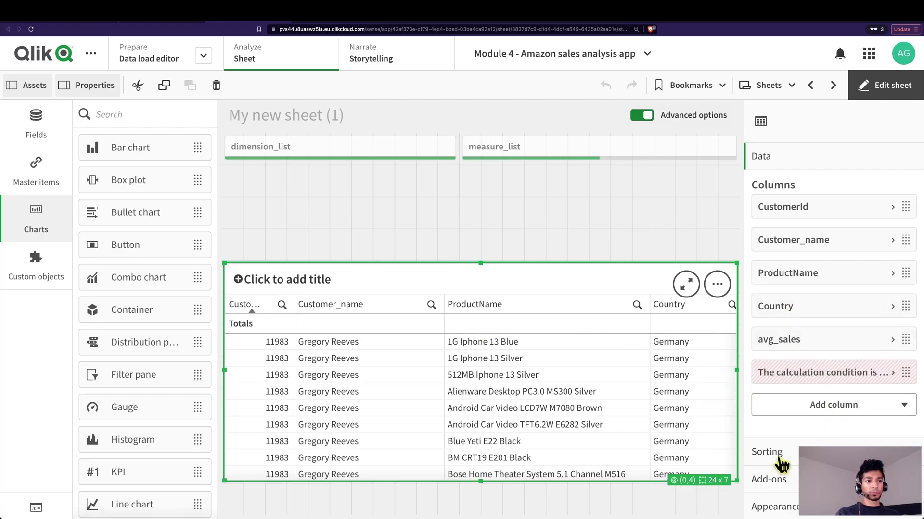
click(779, 479)
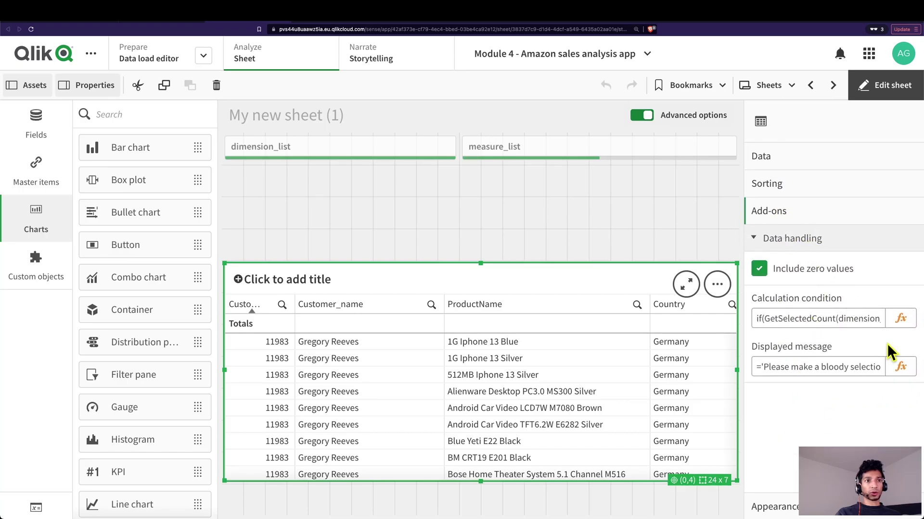
click(900, 319)
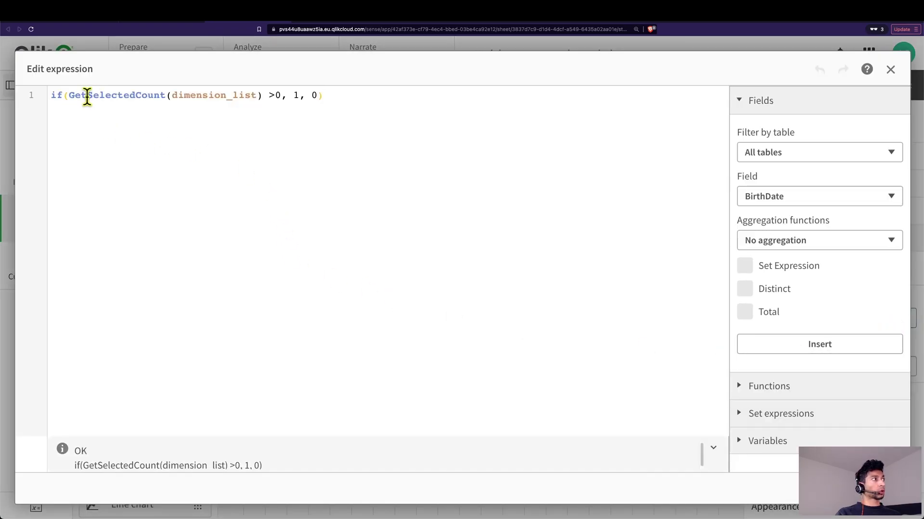
click(280, 95)
text(and )
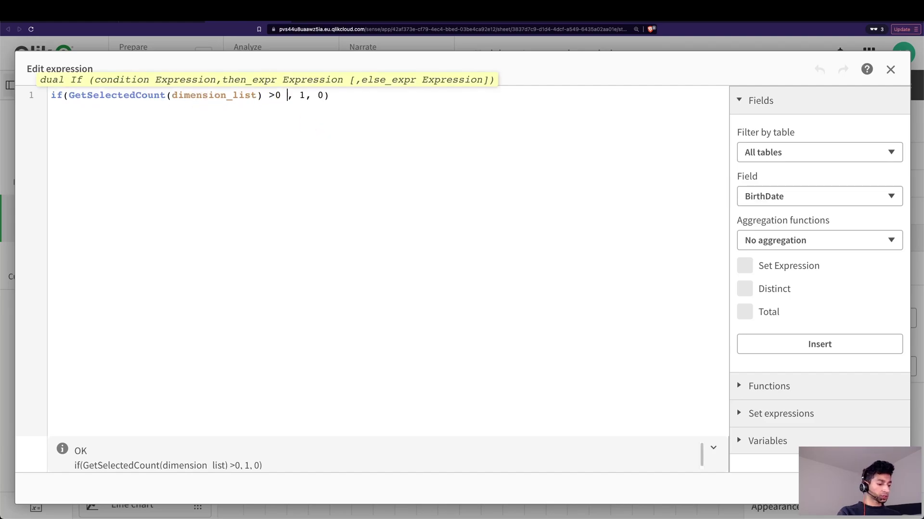
text(getse)
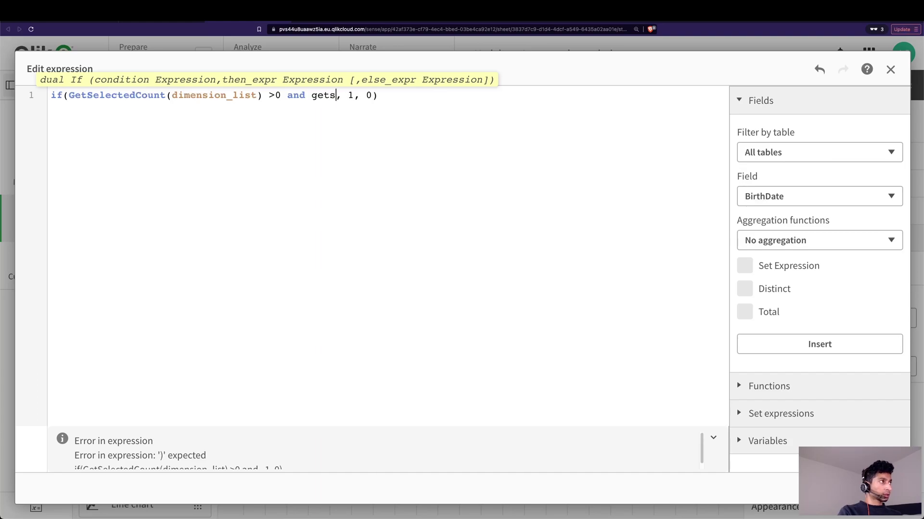
key(Tab)
text((mea)
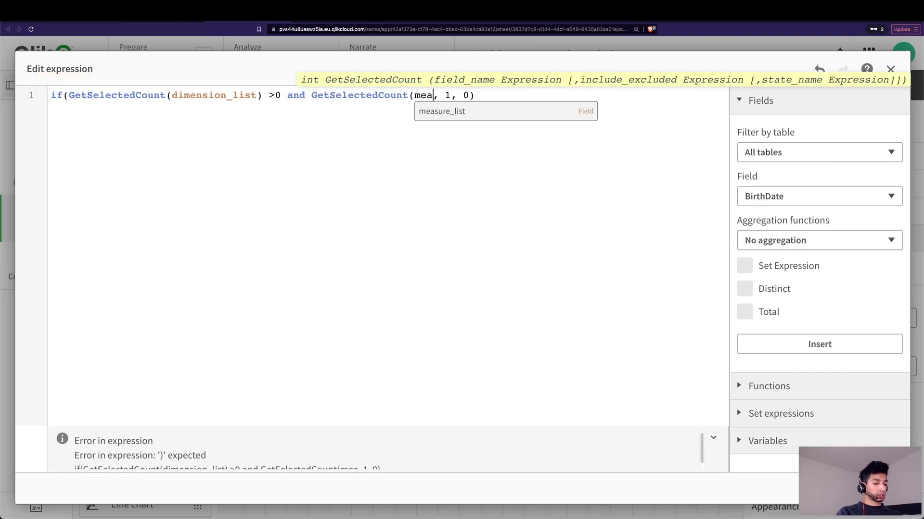
key(Tab)
text() > 0)
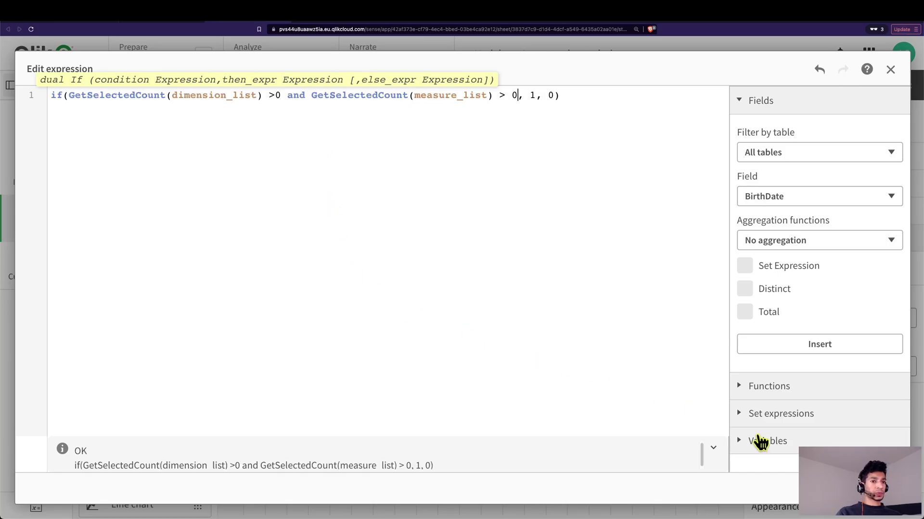
click(885, 488)
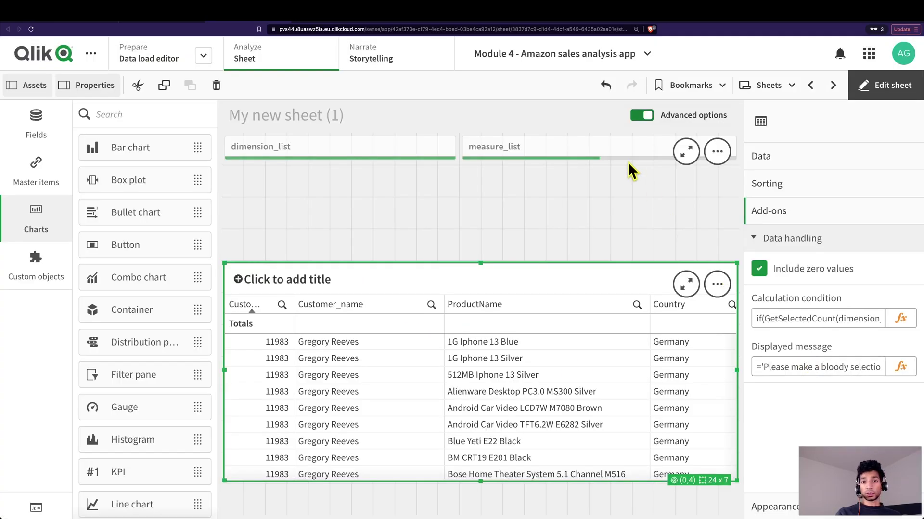
Set the table's displayed message to ='Please make a bloody selection in the Dimension List & measure List' and apply it.
click(899, 367)
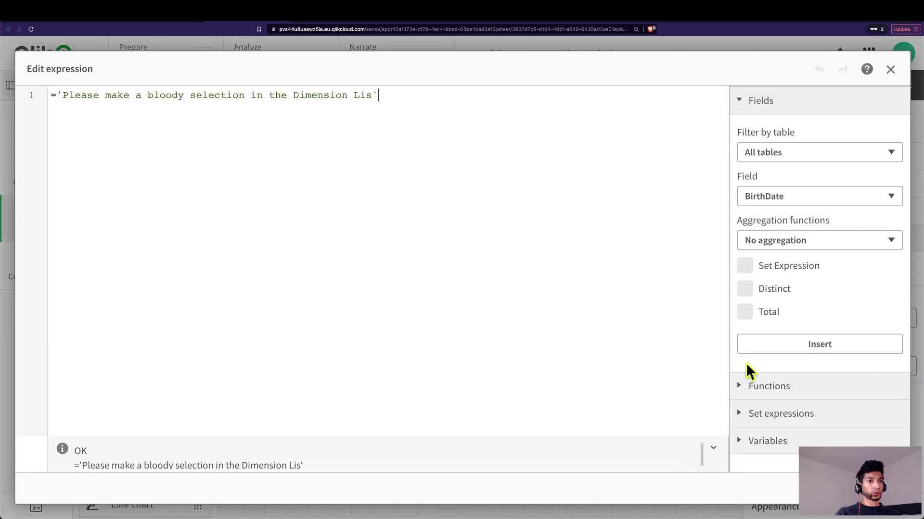
click(373, 95)
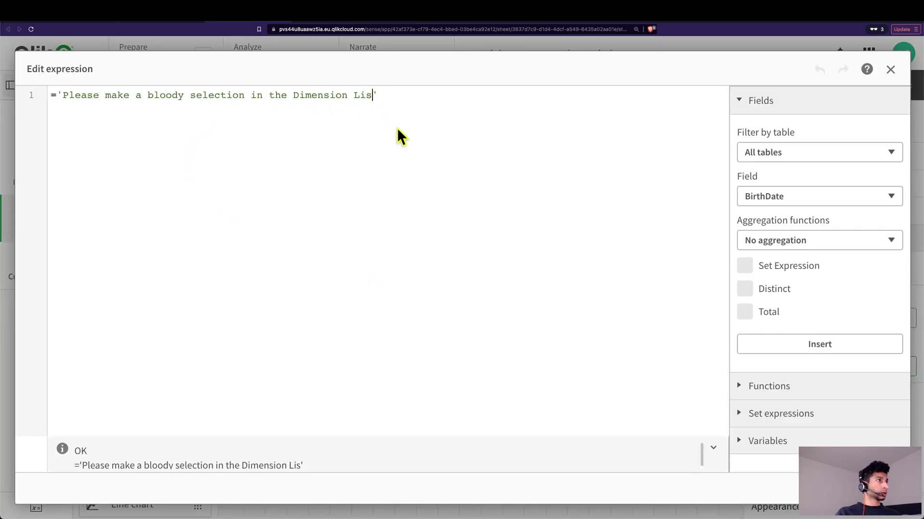
text(t & m)
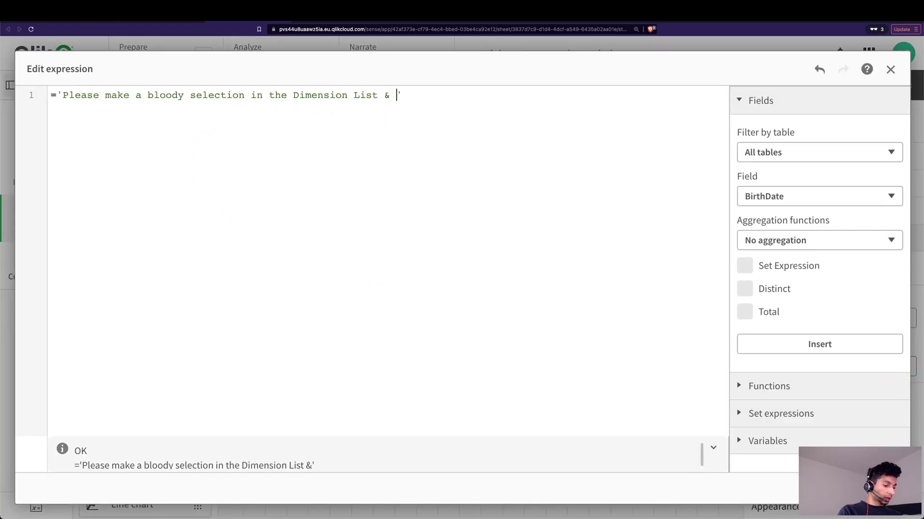
text(easure List)
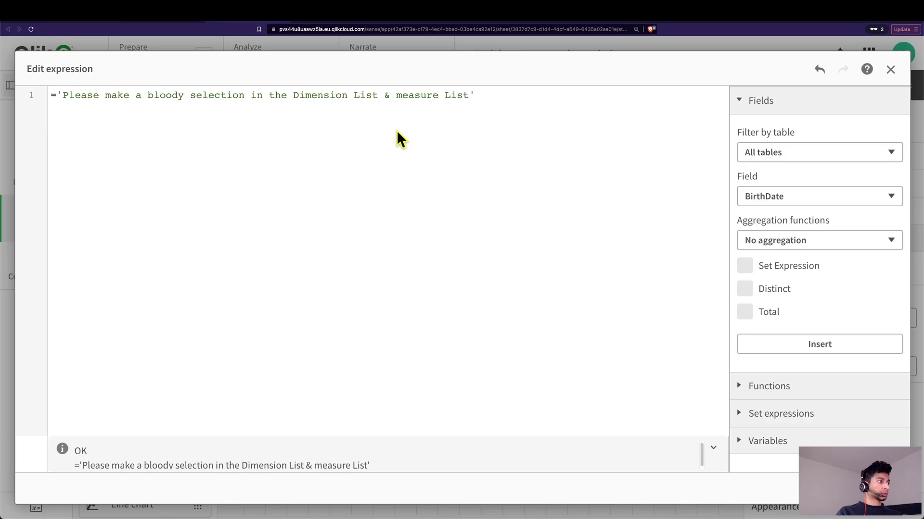
click(879, 489)
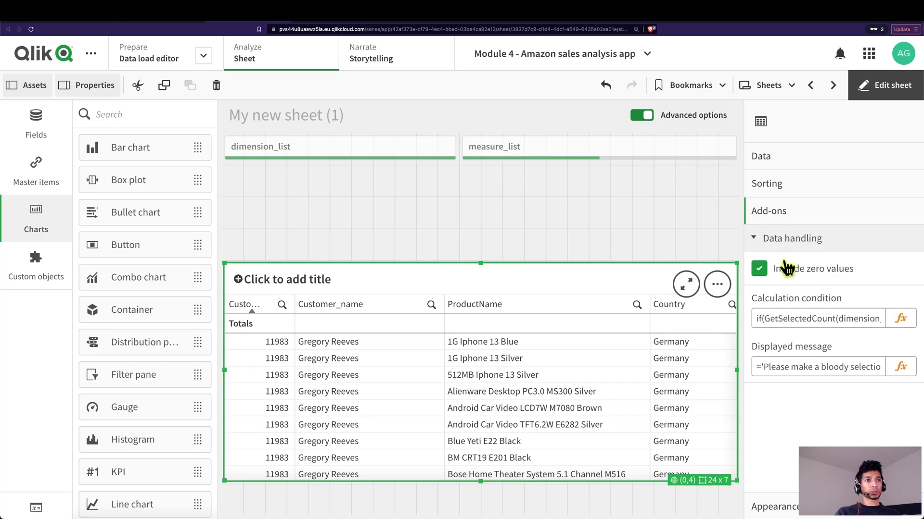
Review the table's calculation condition expression and return to its column settings.
click(897, 323)
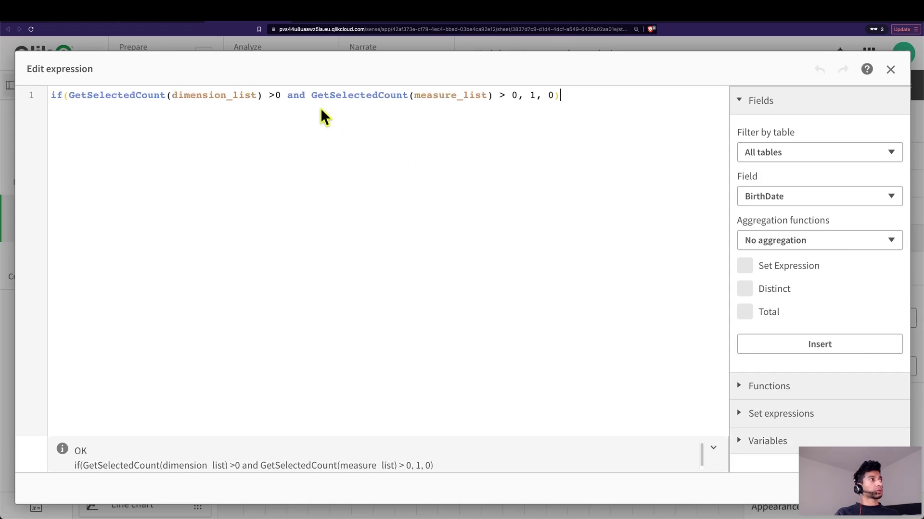
click(885, 488)
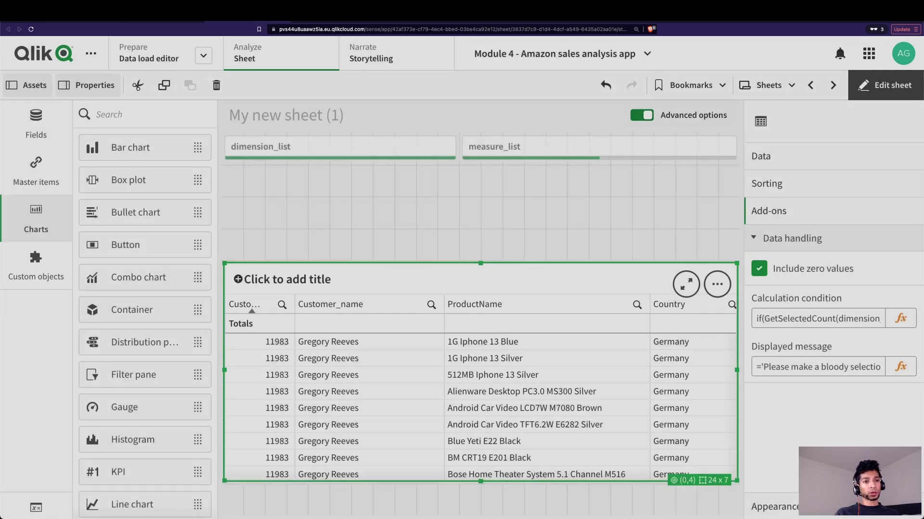
click(768, 156)
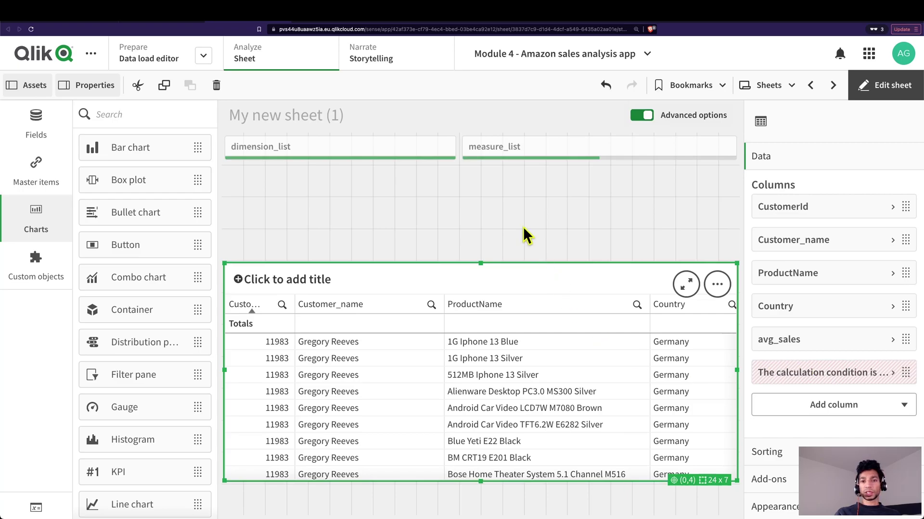
Leave sheet editing, clear all selections, and select CustomerId in dimension_list.
click(880, 96)
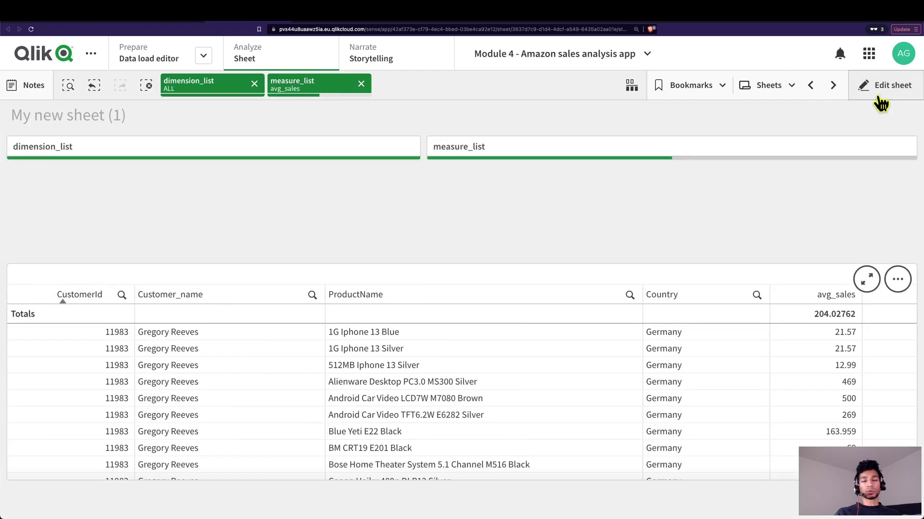
click(146, 85)
click(233, 150)
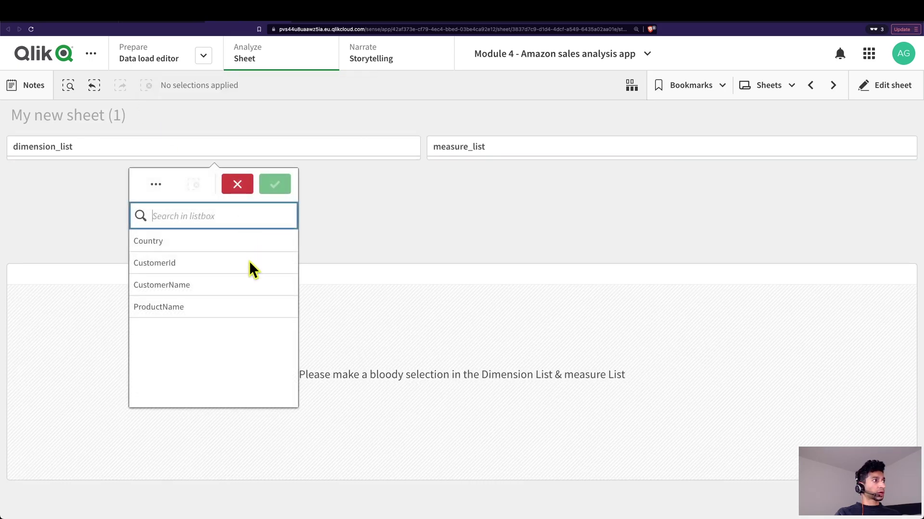
click(249, 264)
click(275, 186)
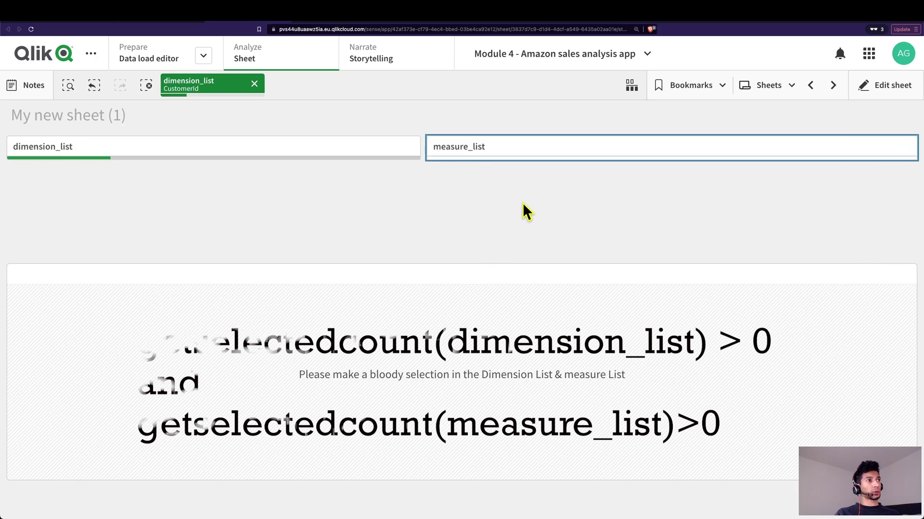
Select avg_sales in measure_list and confirm the selection.
click(518, 153)
click(628, 241)
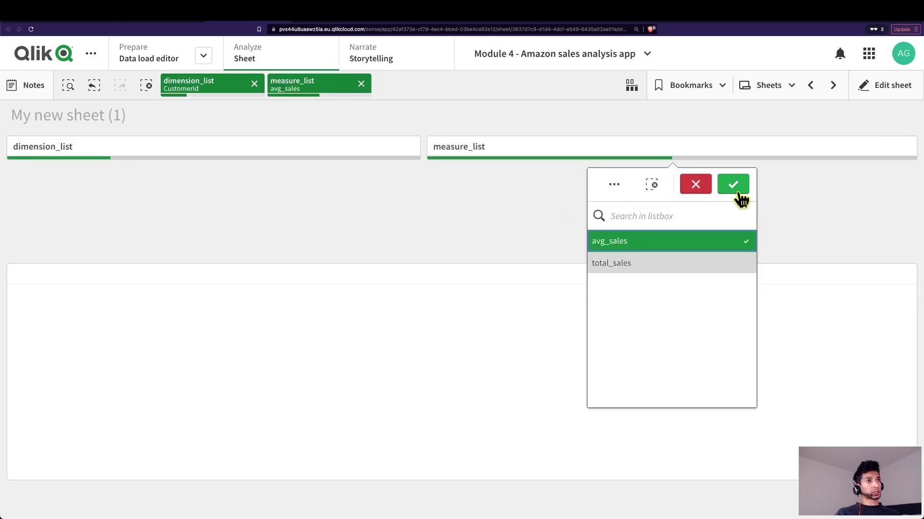
click(733, 185)
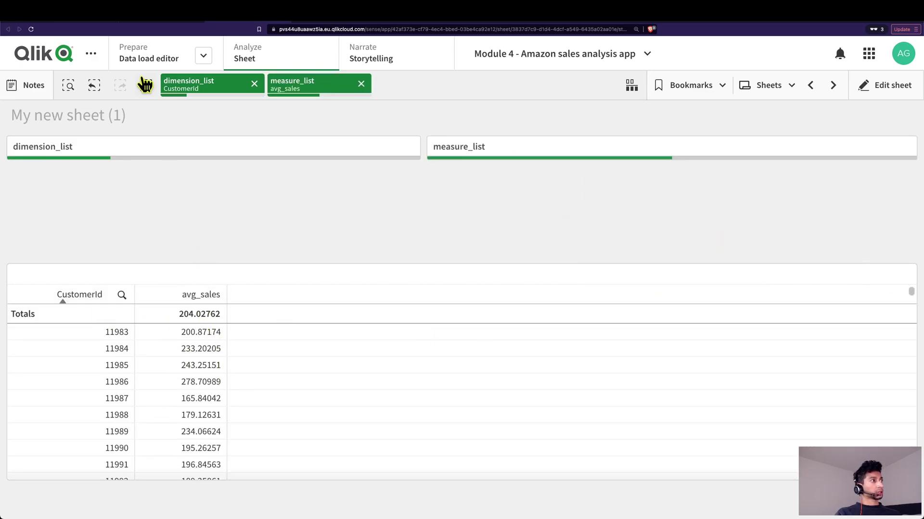